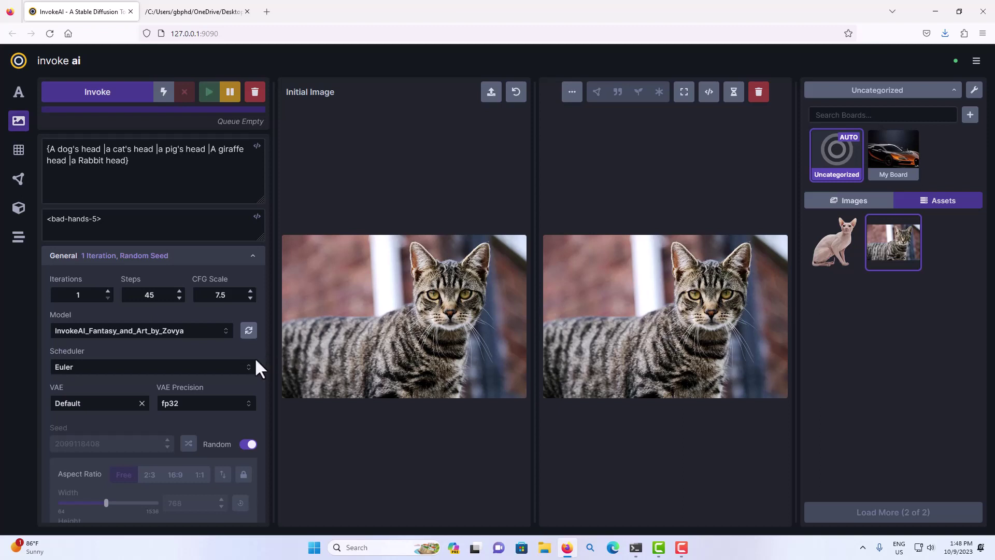
# - Expand the control adapter settings to inspect them, then collapse them again
pyautogui.scroll(-4, 204, 381)
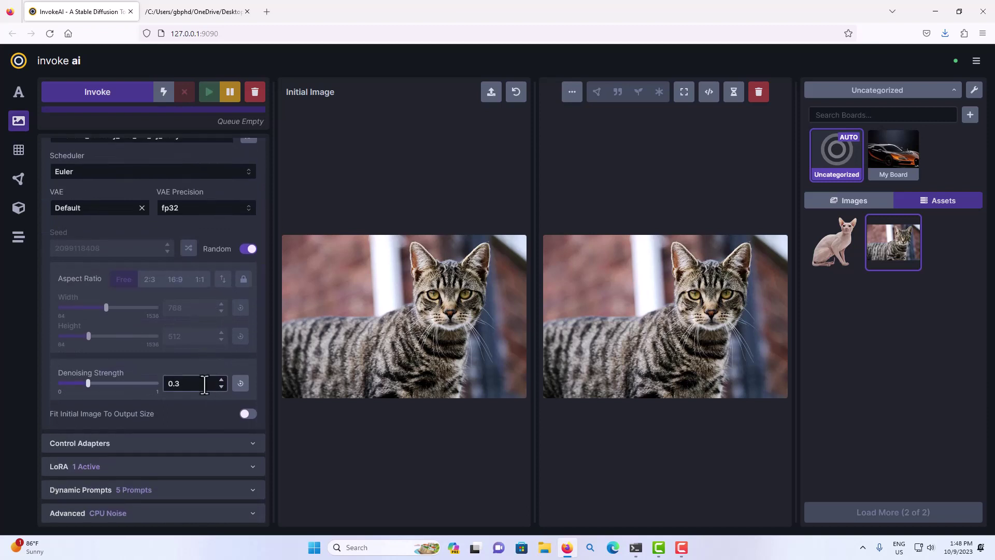
pyautogui.click(189, 441)
pyautogui.scroll(-4, 194, 431)
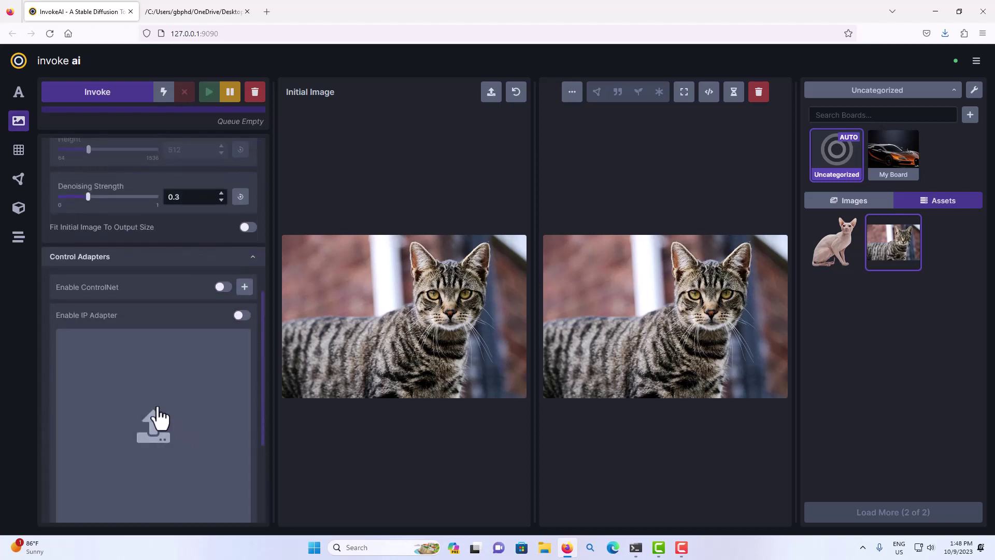
pyautogui.scroll(-3, 94, 360)
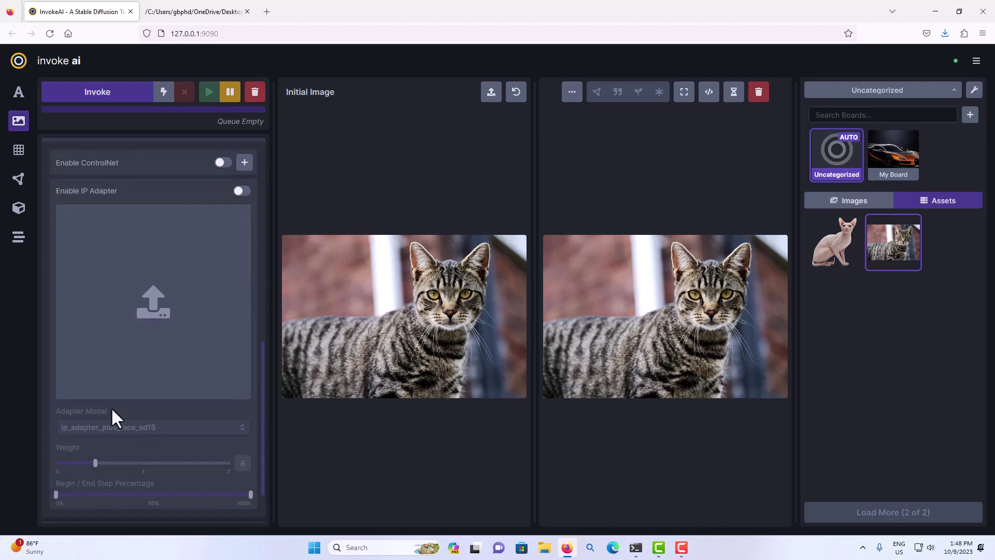
pyautogui.scroll(3, 161, 321)
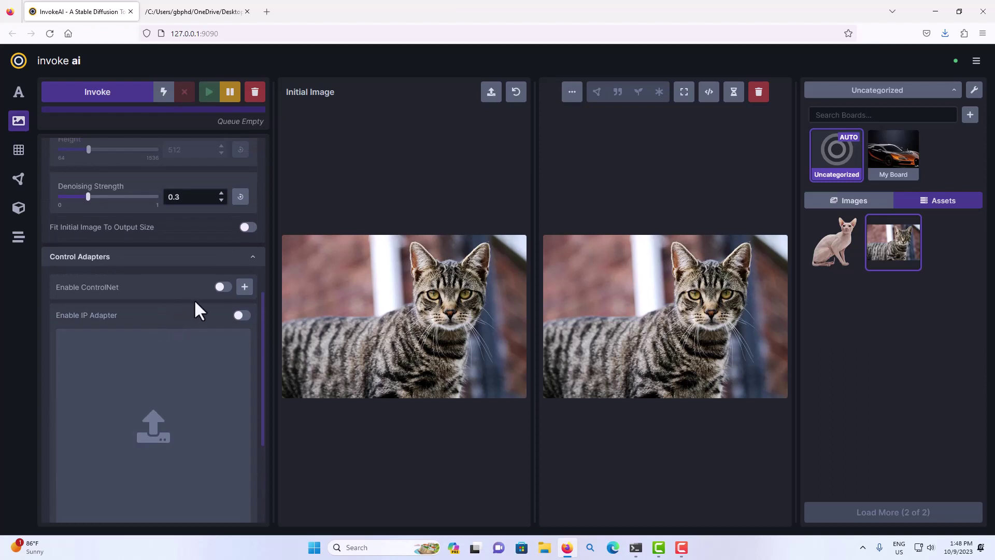
pyautogui.click(253, 263)
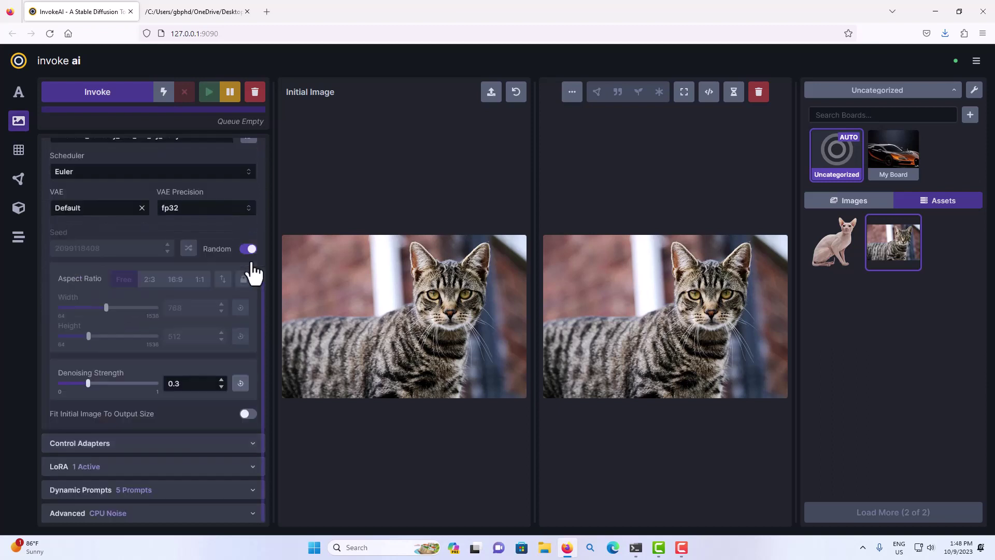
pyautogui.scroll(5, 240, 290)
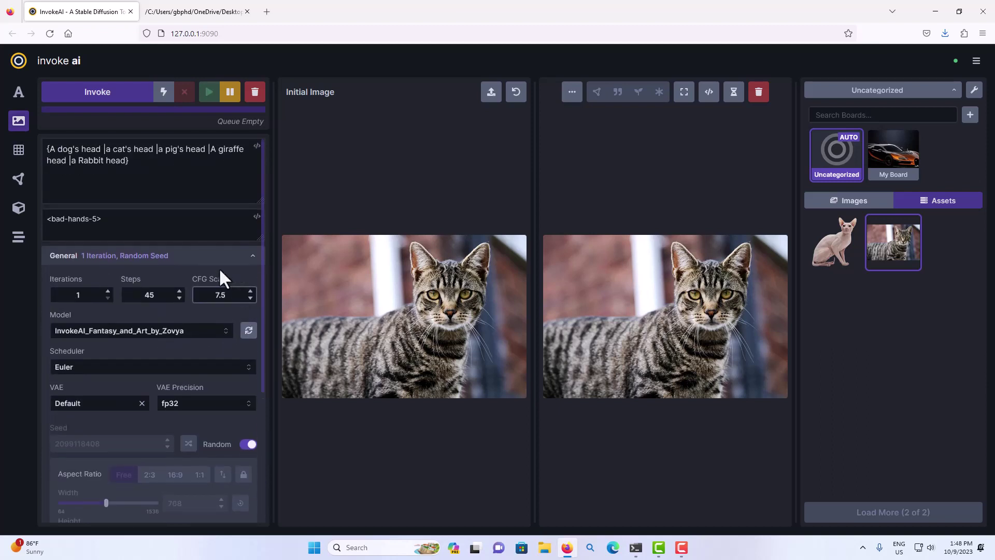
# - Copy Prompt-IT's plain animal-head list 'A dog's head a cat's head…' to the clipboard
pyautogui.click(197, 16)
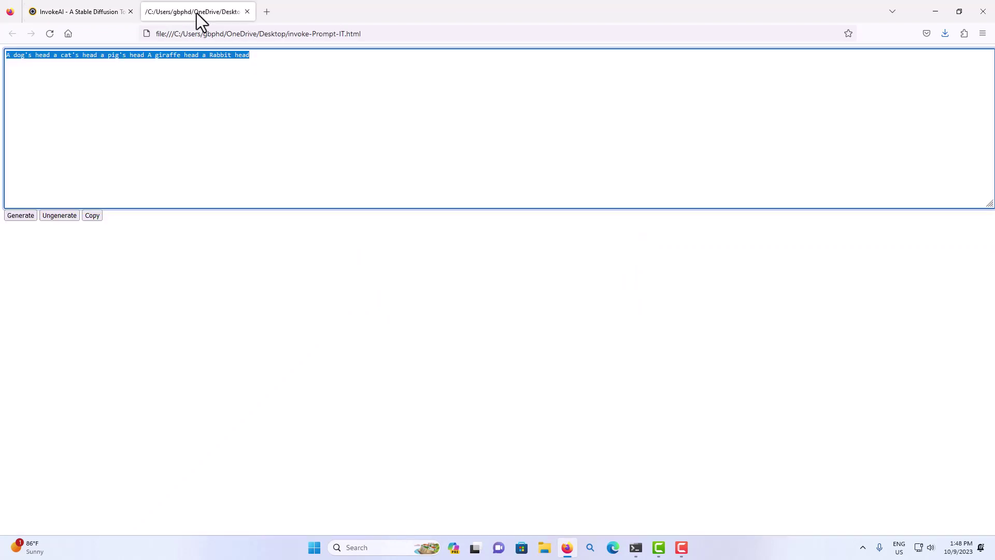
pyautogui.click(256, 57)
pyautogui.moveTo(257, 57); pyautogui.dragTo(4, 54)
pyautogui.rightClick(76, 61)
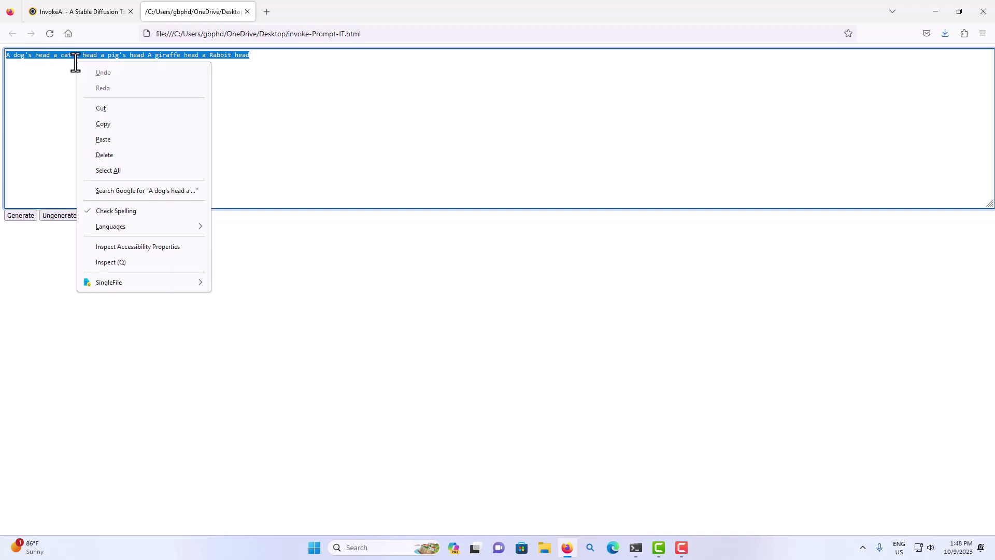
pyautogui.click(122, 118)
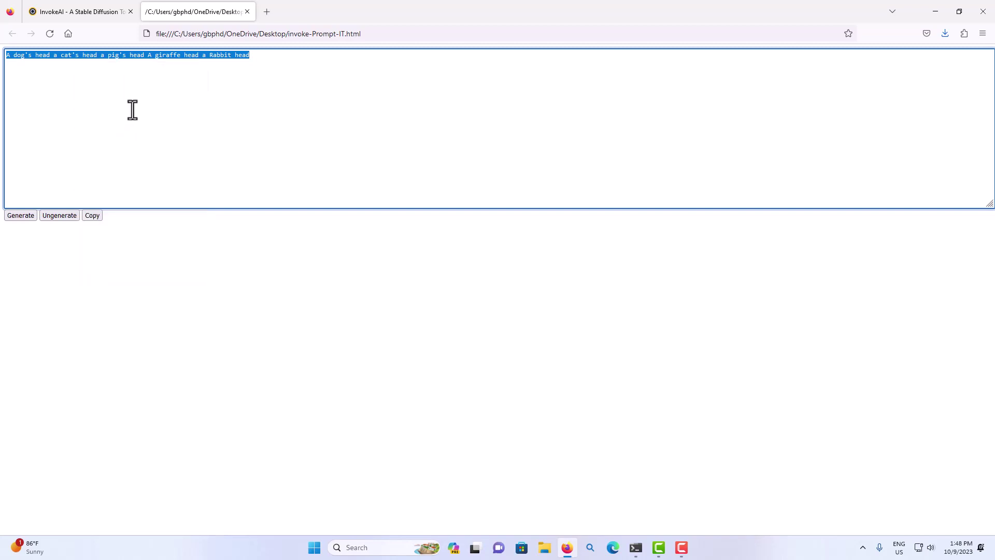
pyautogui.click(95, 214)
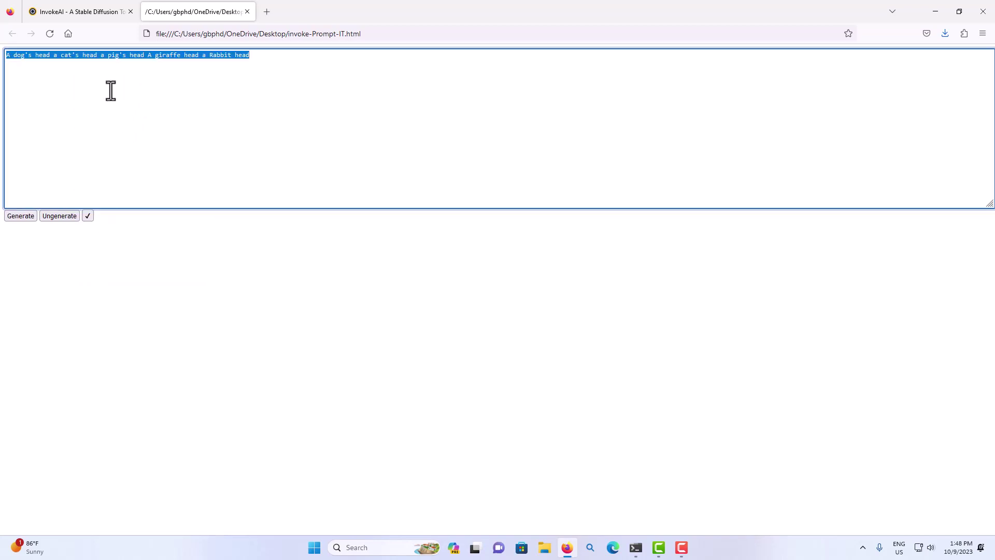
pyautogui.click(100, 6)
# - Replace the positive prompt with the pasted plain animal-head list
pyautogui.click(138, 164)
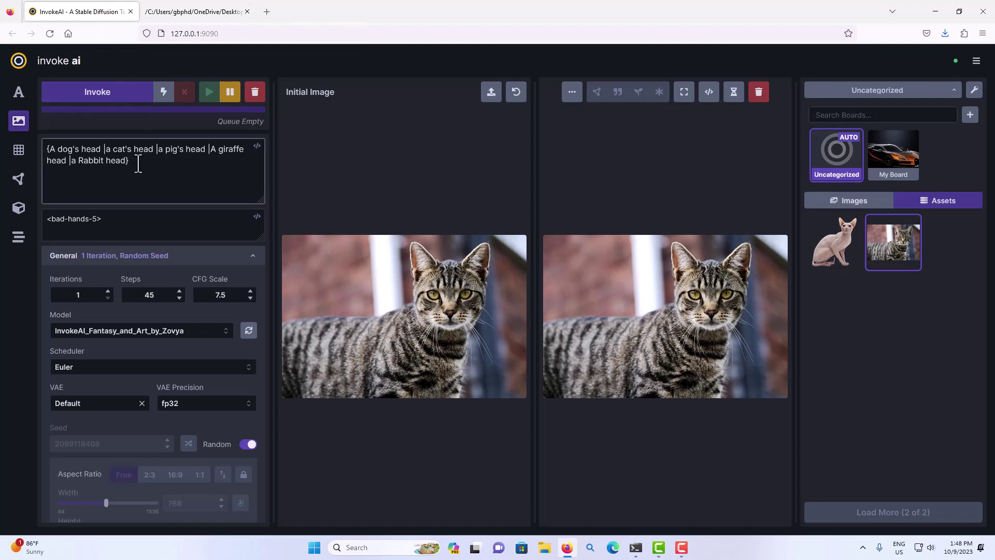
pyautogui.hotkey('ctrl', 'a')
pyautogui.press('BackSpace')
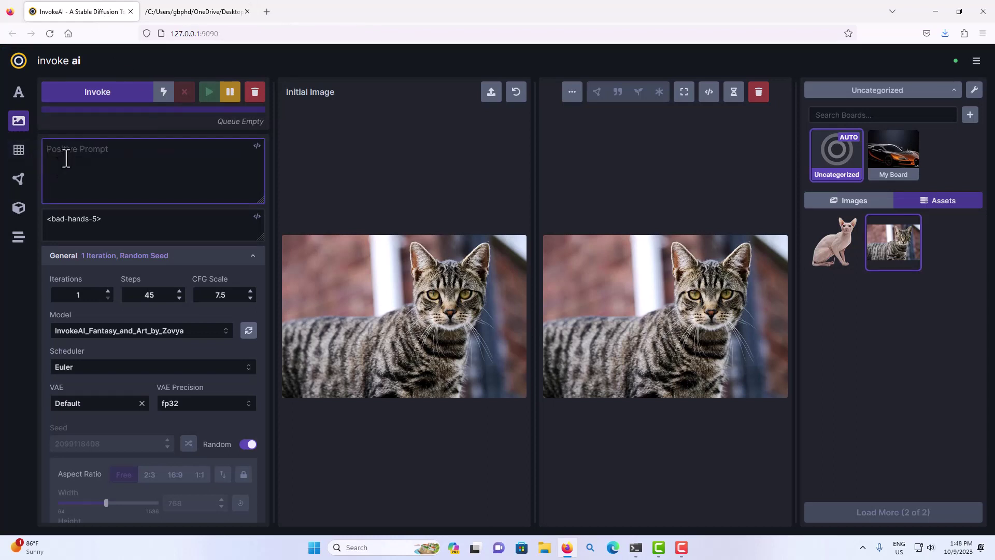
pyautogui.rightClick(68, 155)
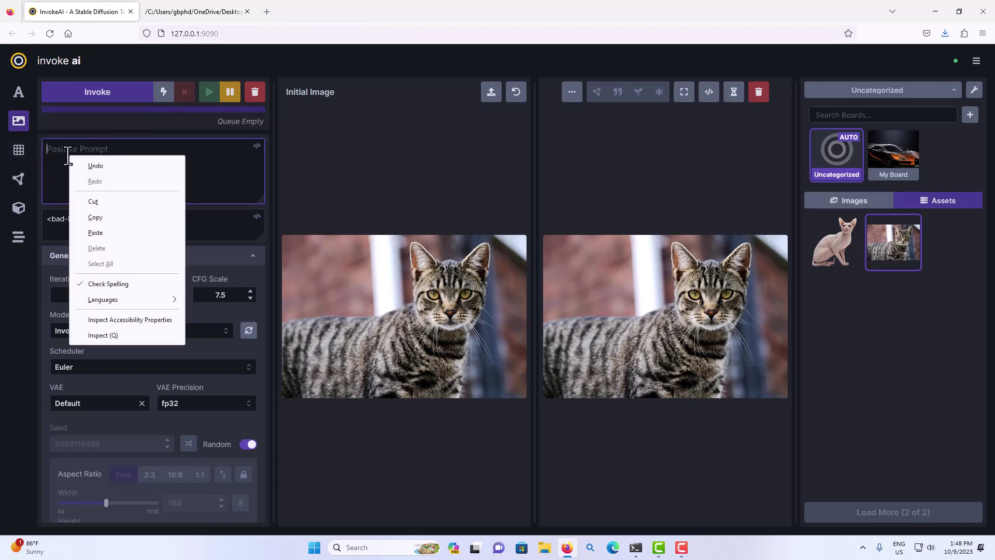
pyautogui.click(95, 231)
# - Check the Dynamic Prompts preview, which shows only a single prompt
pyautogui.scroll(-5, 116, 221)
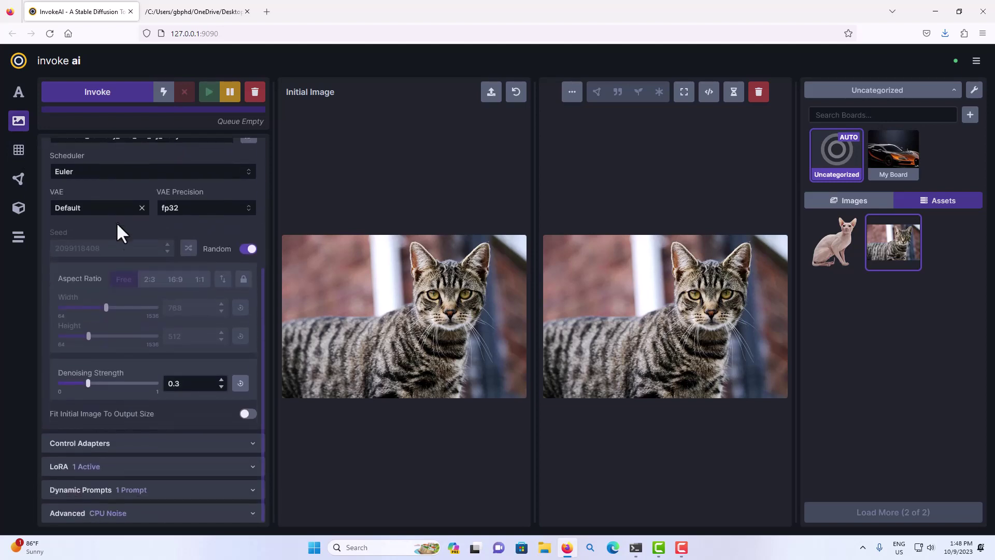
pyautogui.click(157, 489)
pyautogui.scroll(-3, 166, 472)
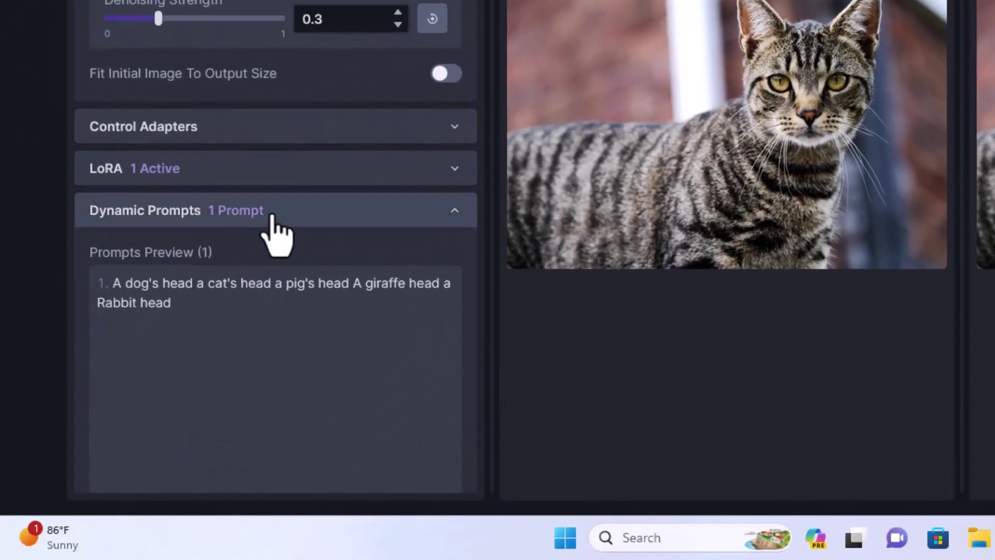
pyautogui.click(272, 217)
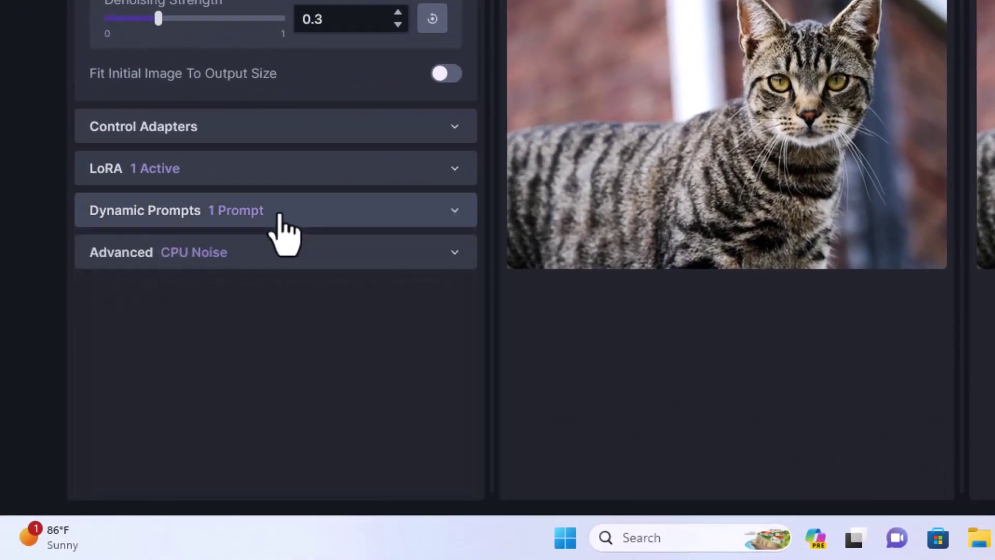
pyautogui.scroll(6, 285, 225)
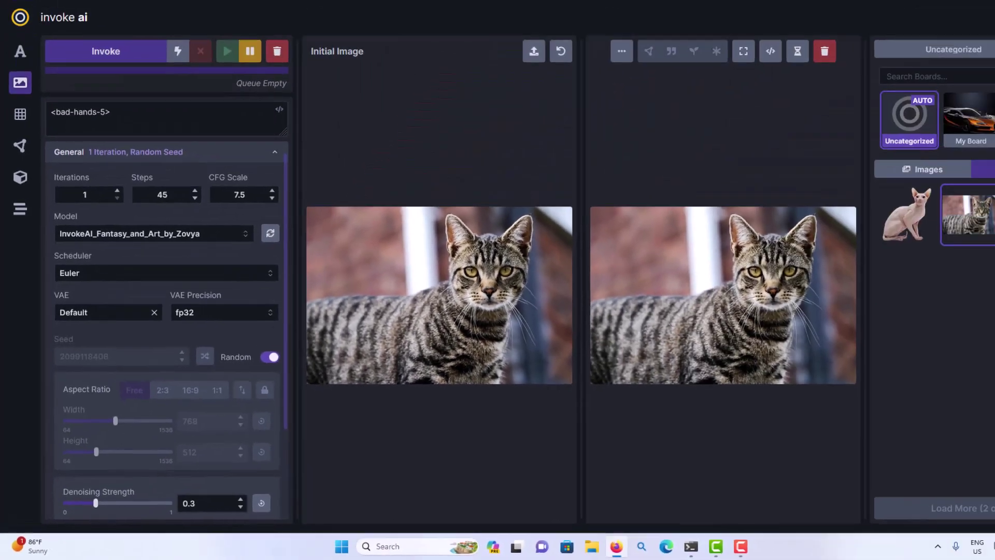
# - Generate the braced '{A dog's head |a cat's head |…}' version in Prompt-IT and copy it
pyautogui.click(334, 23)
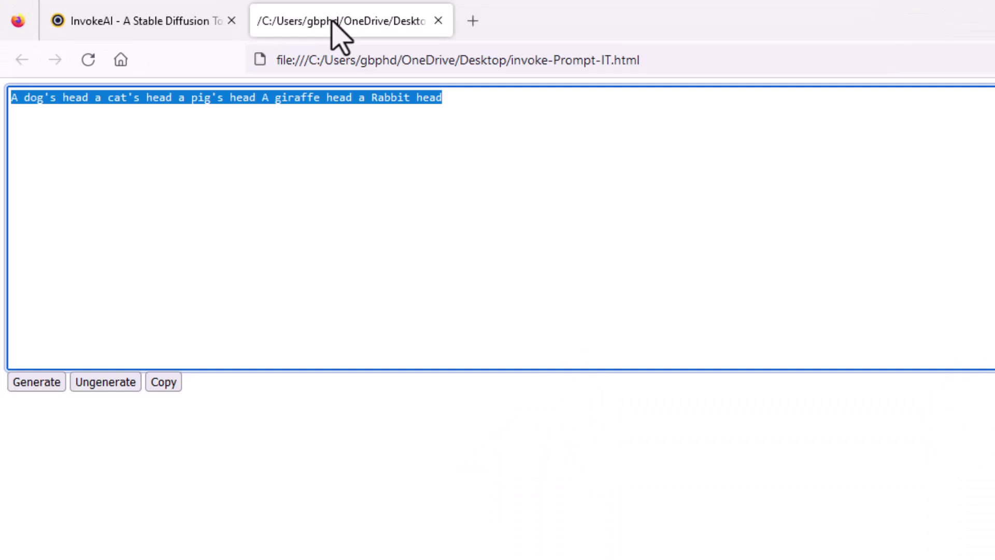
pyautogui.click(271, 164)
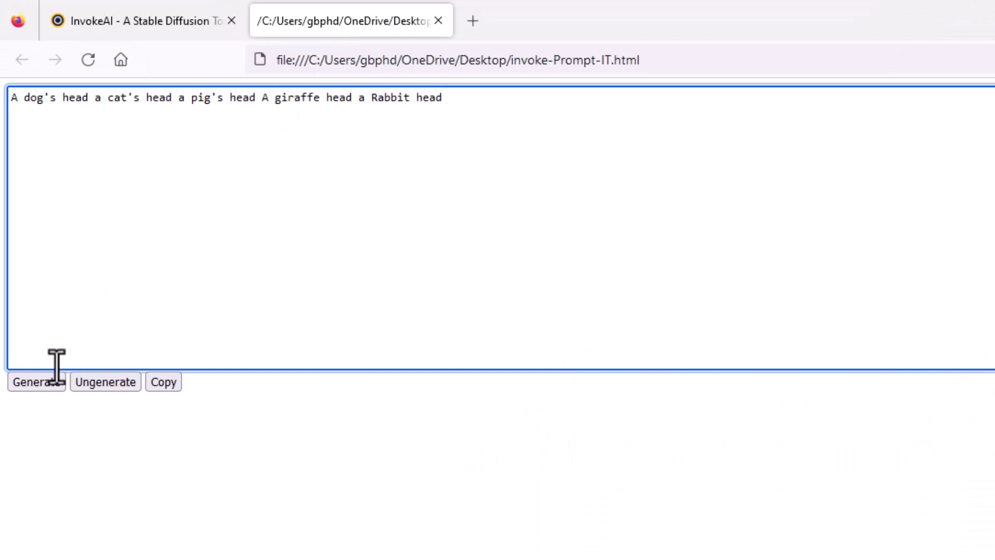
pyautogui.click(44, 381)
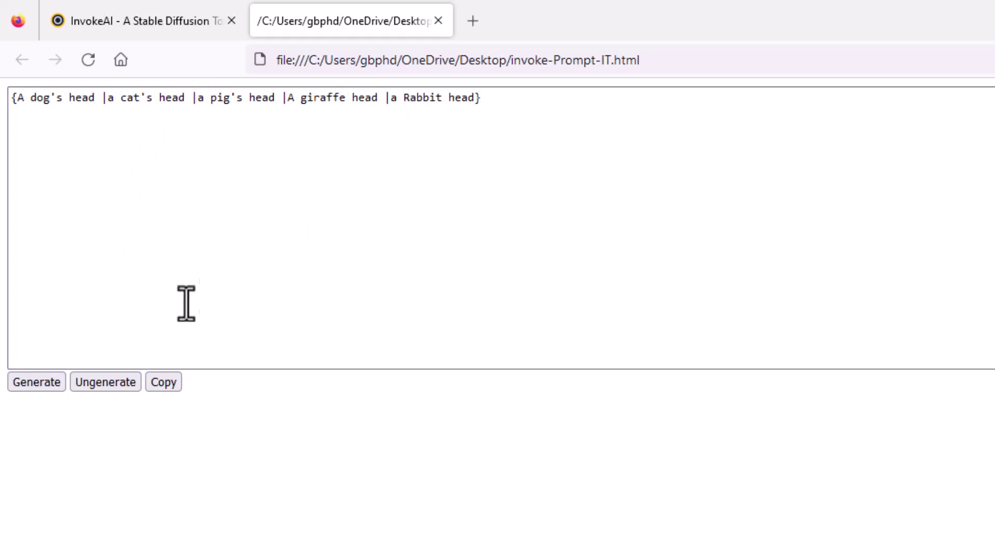
pyautogui.click(162, 385)
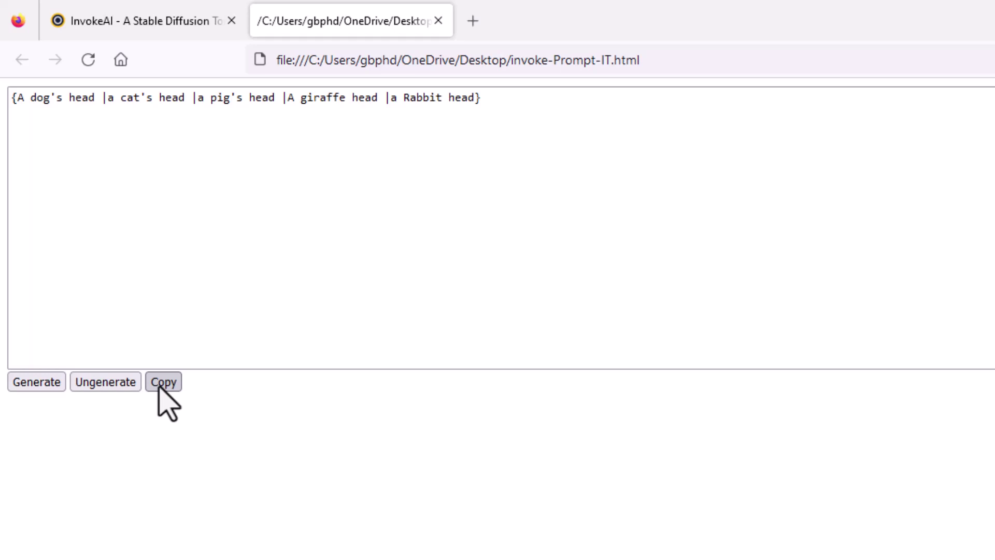
pyautogui.click(159, 388)
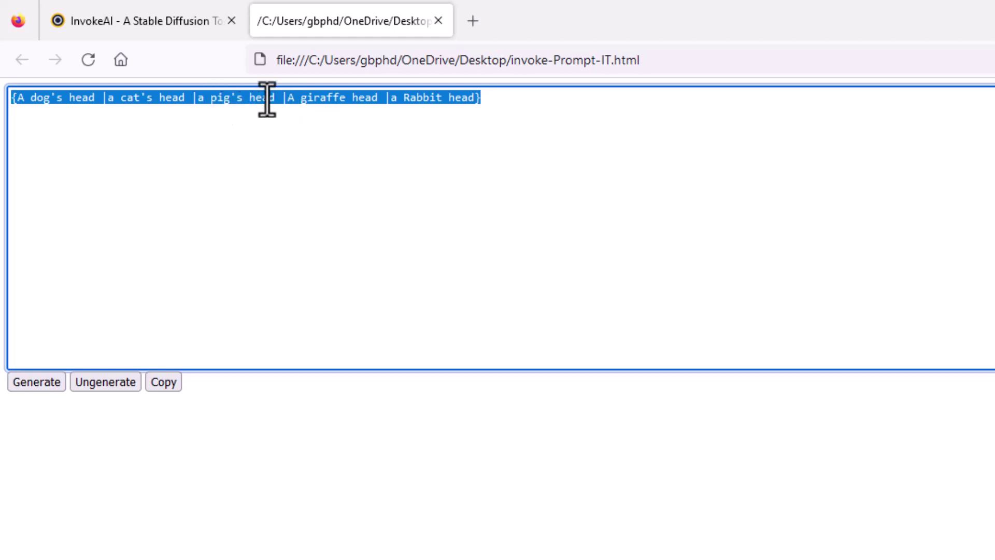
pyautogui.click(171, 33)
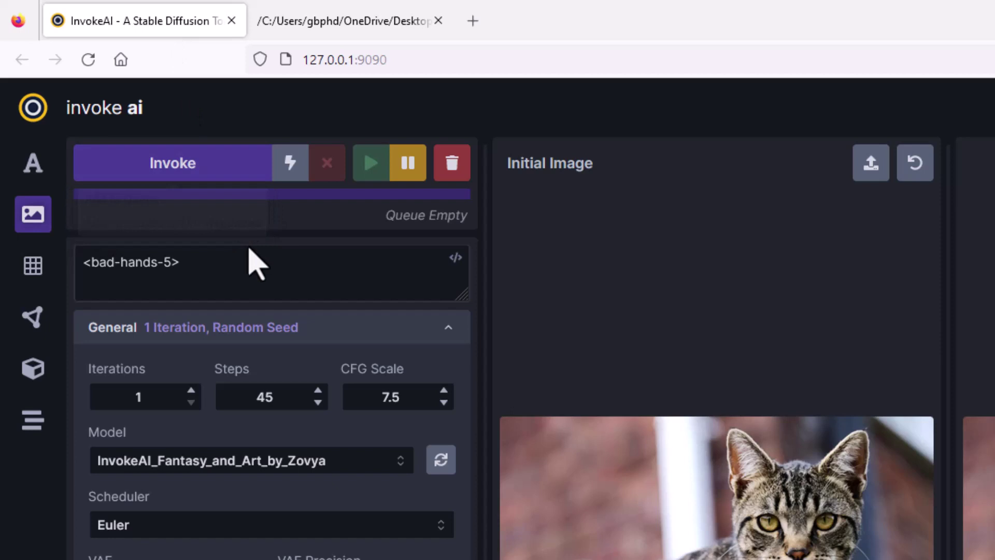
# - Paste '{A dog's head |a cat's head |a pig's head |A giraffe head |a Rabbit head}' as the positive prompt
pyautogui.click(269, 270)
pyautogui.hotkey('ctrl', 'v')
pyautogui.moveTo(240, 282); pyautogui.dragTo(76, 267)
pyautogui.rightClick(100, 265)
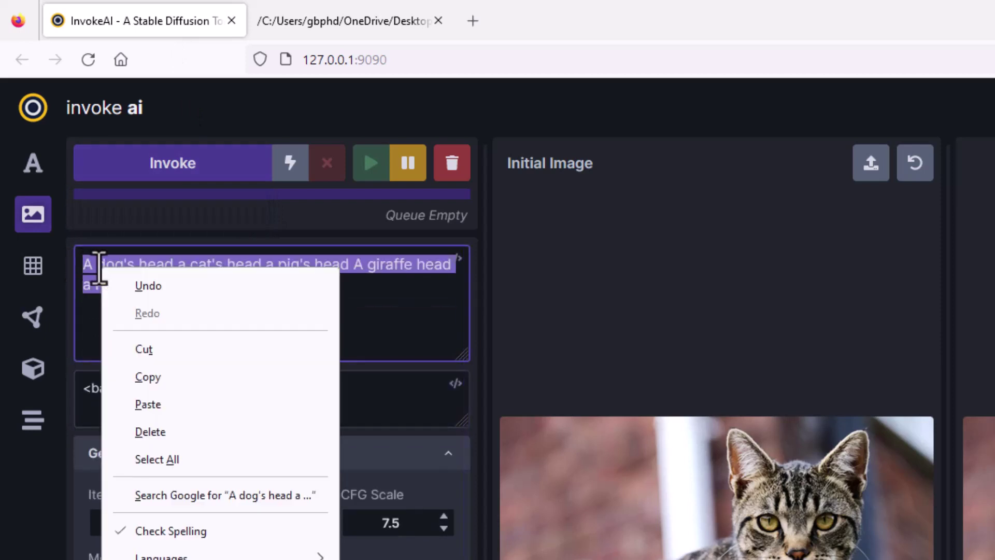
pyautogui.click(147, 404)
# - Expand Dynamic Prompts to preview the five prompts, then scroll back up to the Model field
pyautogui.scroll(-5, 177, 386)
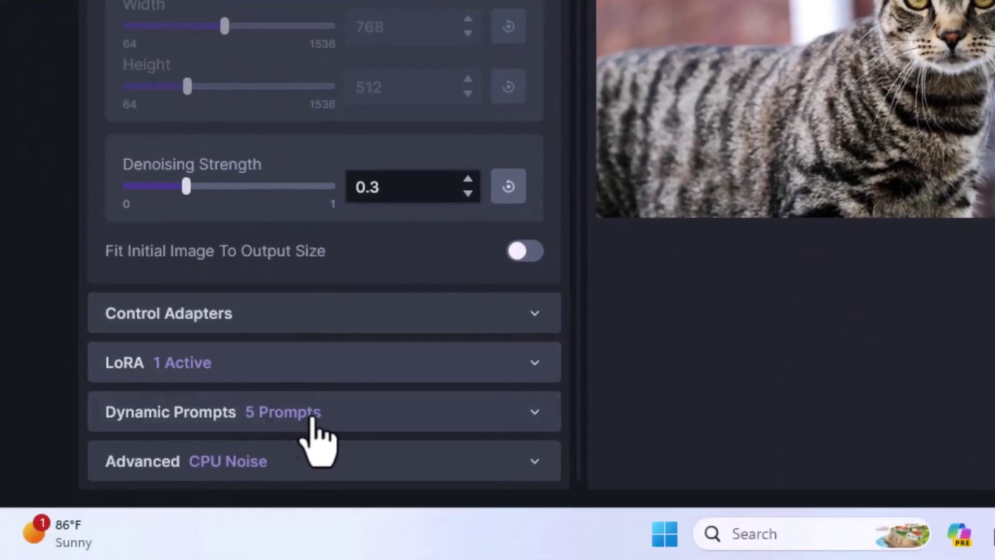
pyautogui.click(336, 422)
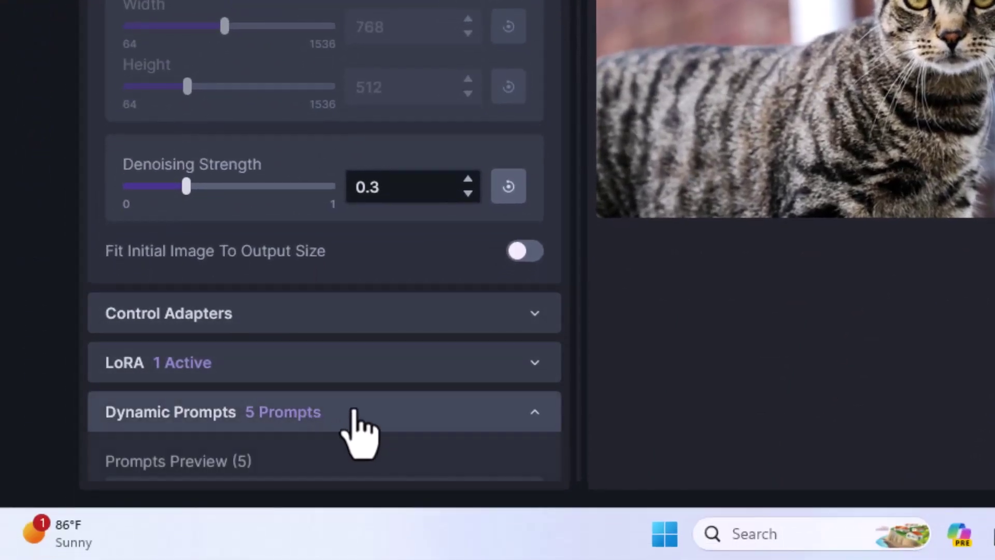
pyautogui.scroll(-5, 352, 412)
pyautogui.scroll(10, 356, 414)
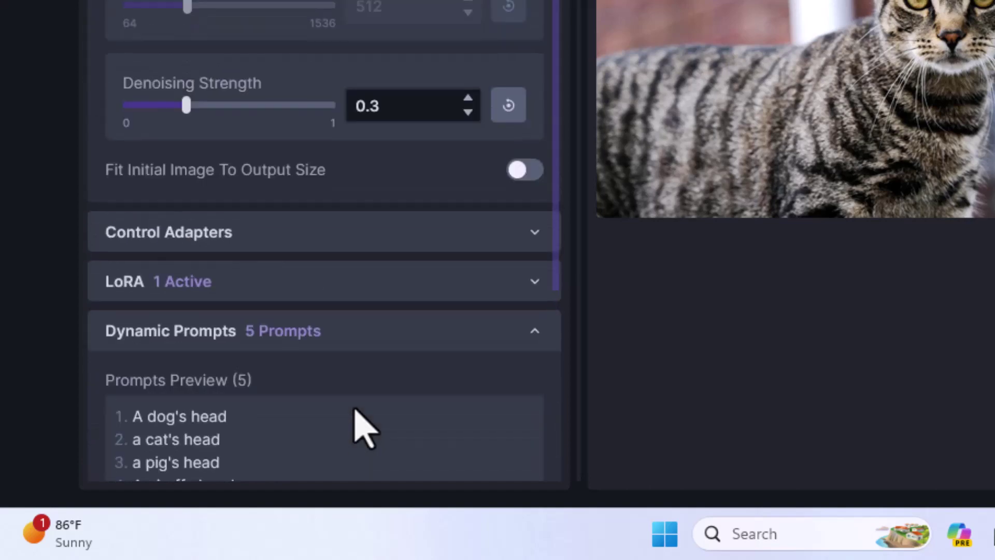
pyautogui.scroll(3, 357, 430)
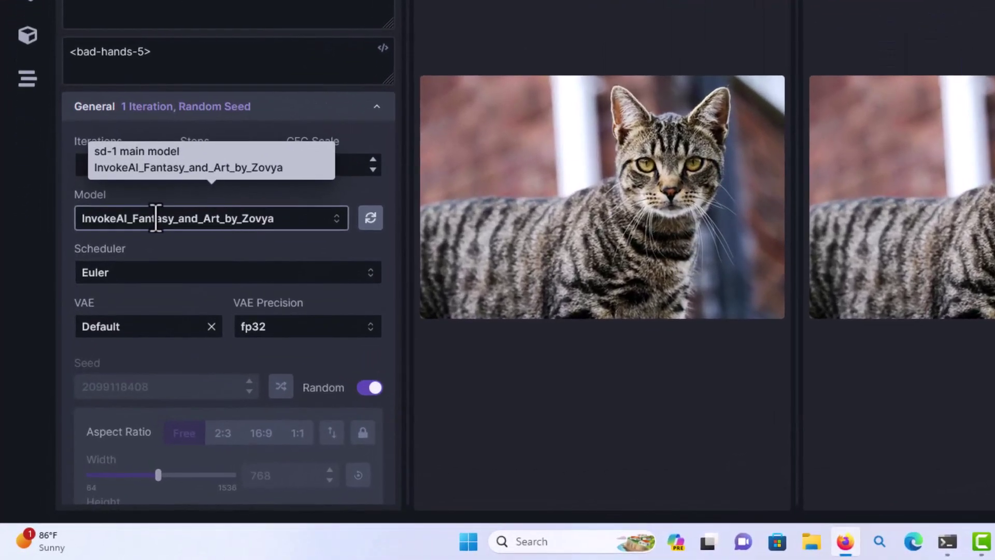
pyautogui.scroll(-1, 204, 232)
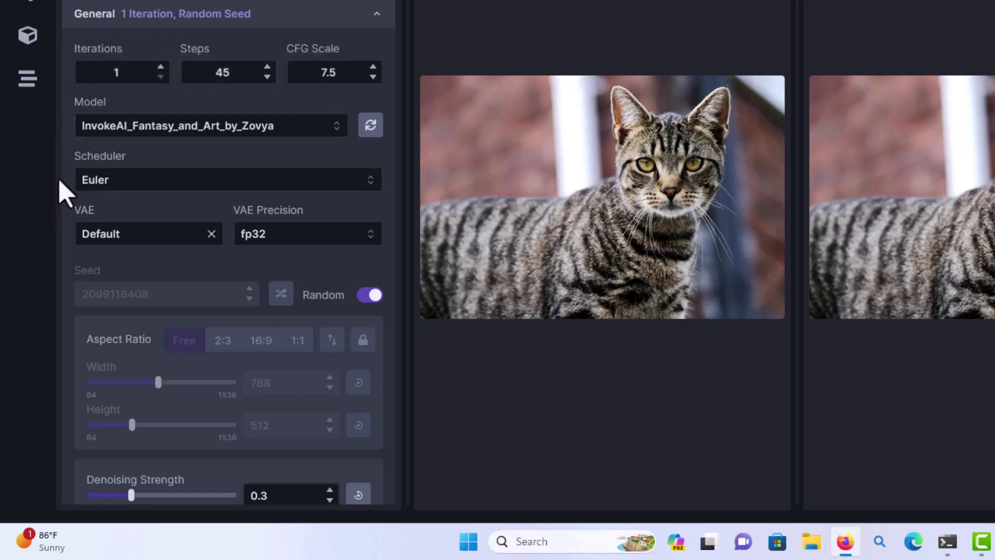
pyautogui.scroll(-7, 73, 251)
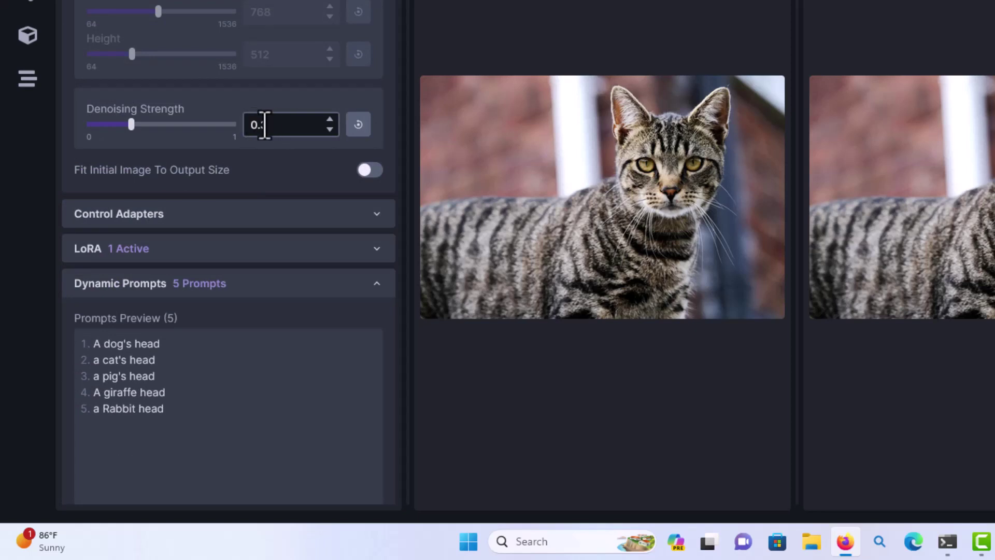
pyautogui.moveTo(134, 133)
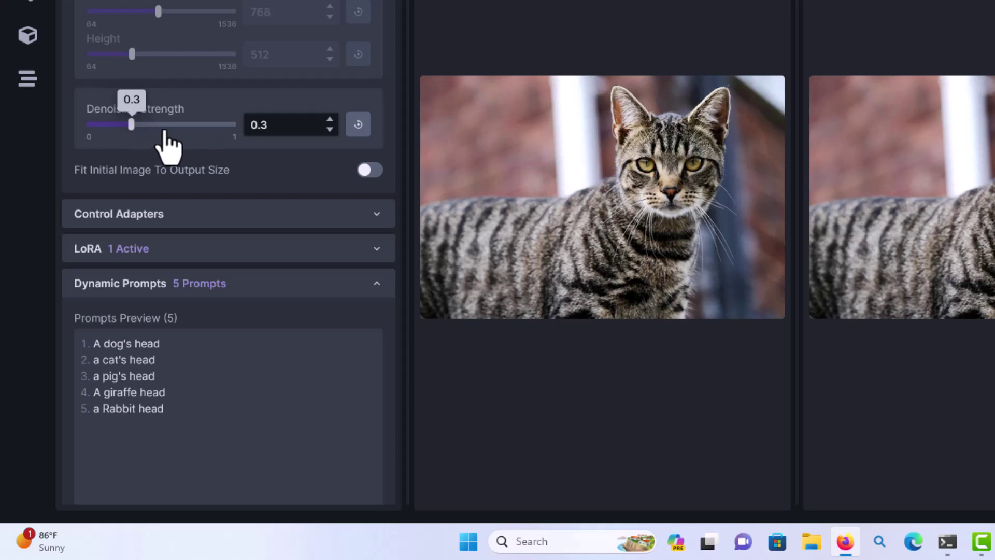
pyautogui.click(329, 120)
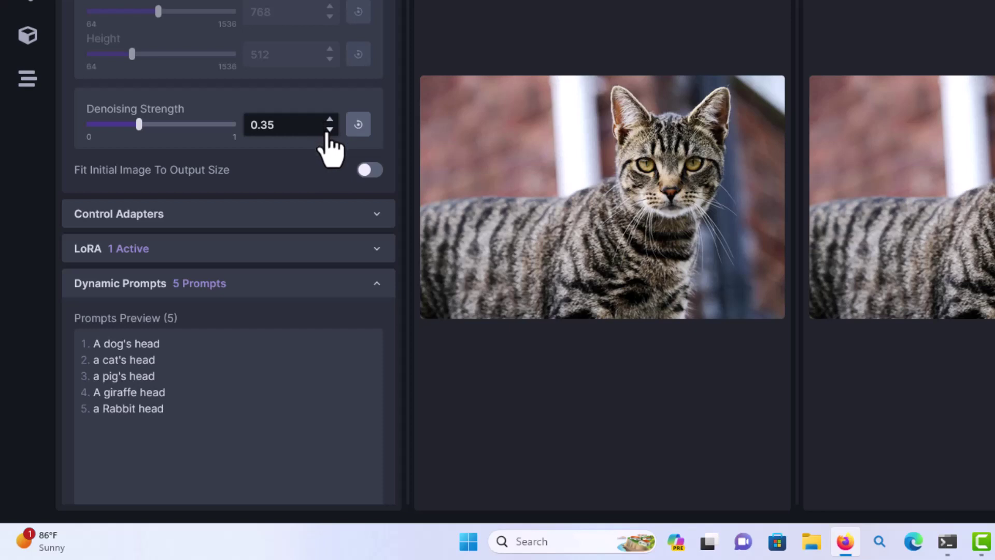
pyautogui.click(330, 130)
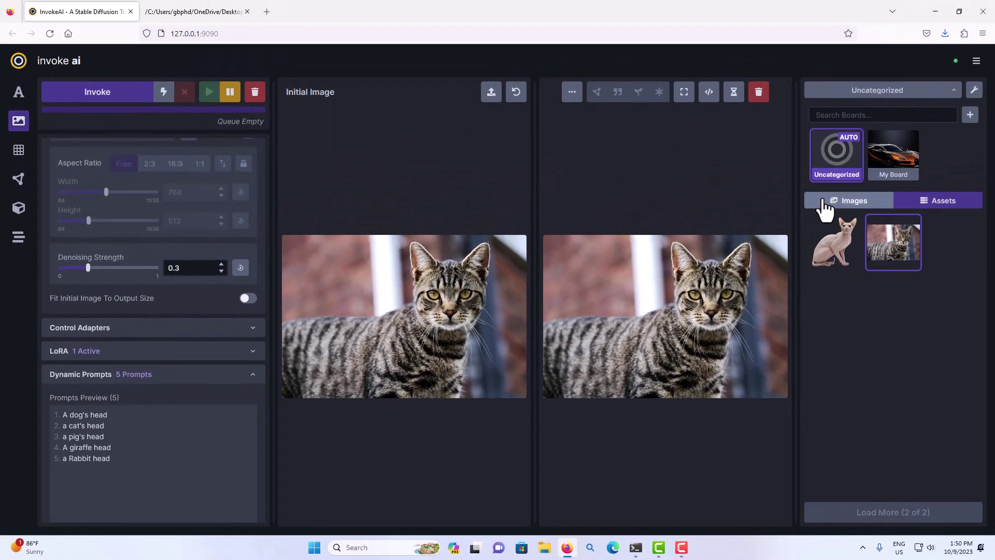
# - View the tabby cat initial image full-size, then enable Fit Initial Image To Output Size
pyautogui.click(824, 202)
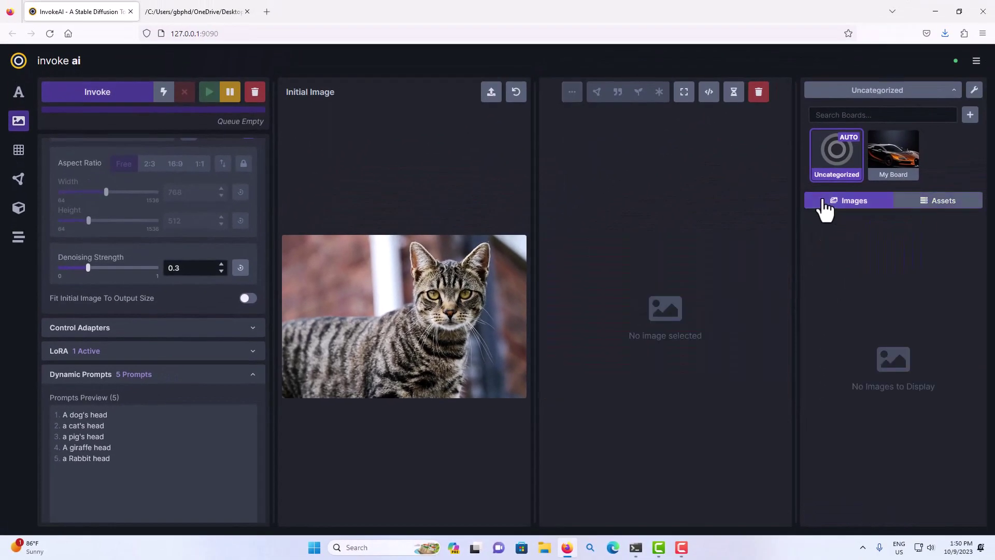
pyautogui.rightClick(348, 259)
pyautogui.click(364, 268)
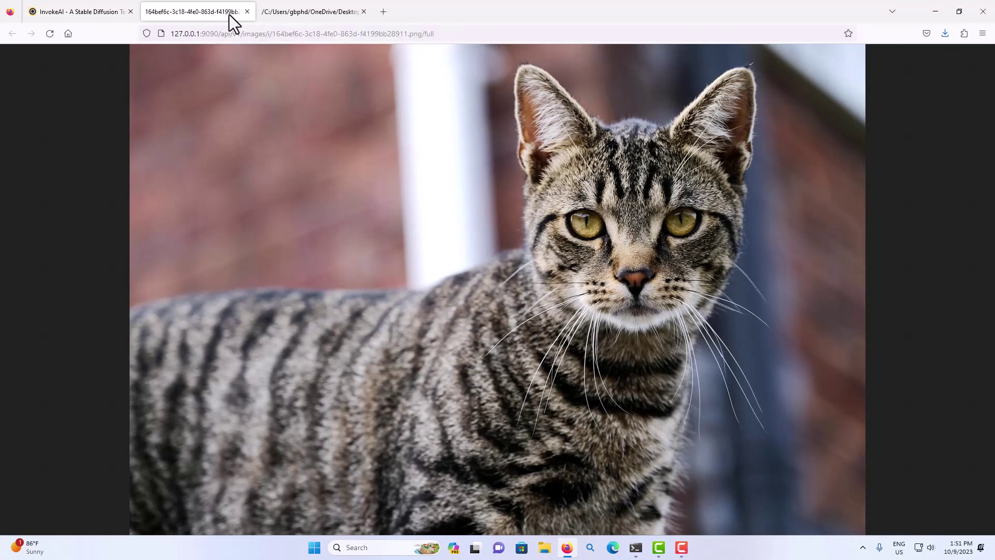
pyautogui.click(247, 11)
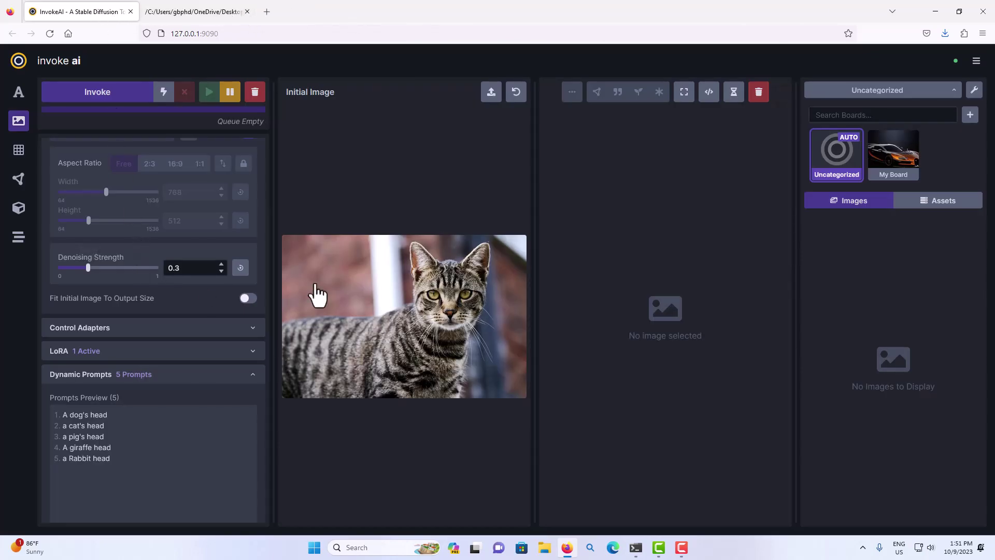
pyautogui.click(247, 299)
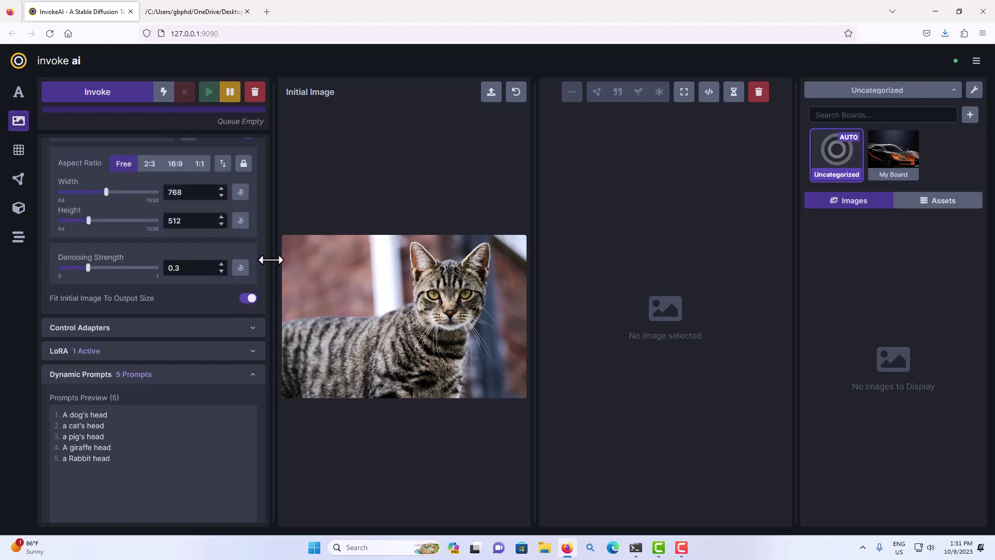
pyautogui.click(154, 166)
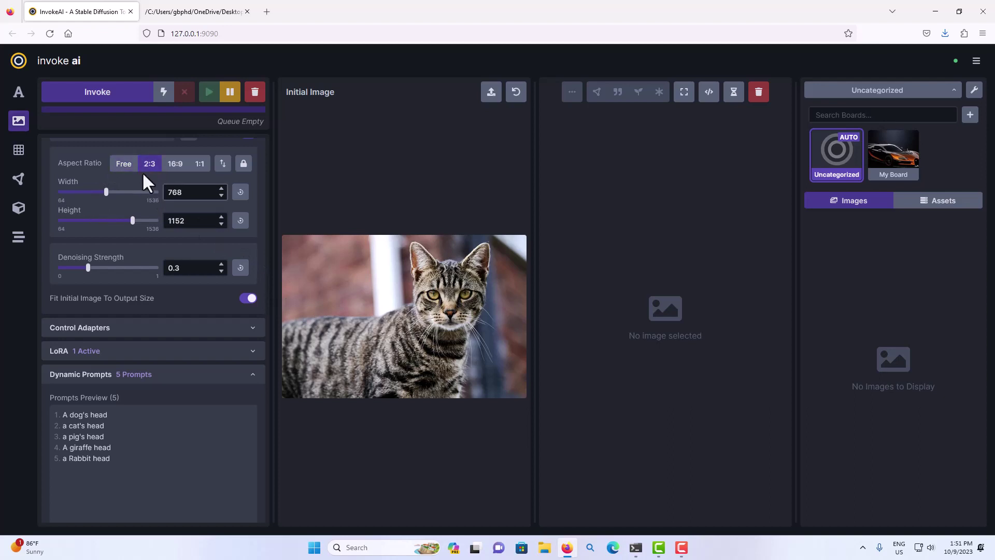
pyautogui.moveTo(106, 193); pyautogui.dragTo(89, 193)
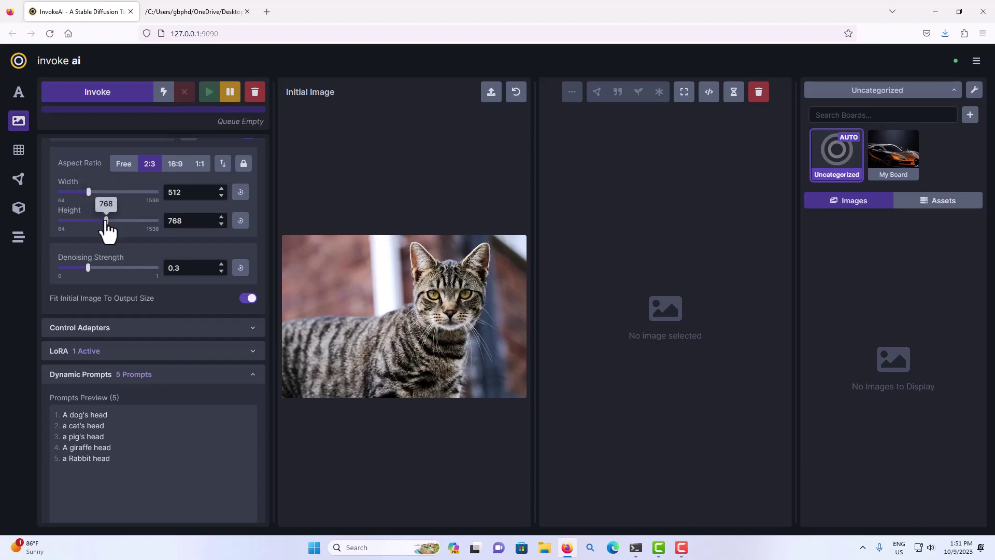
pyautogui.click(200, 225)
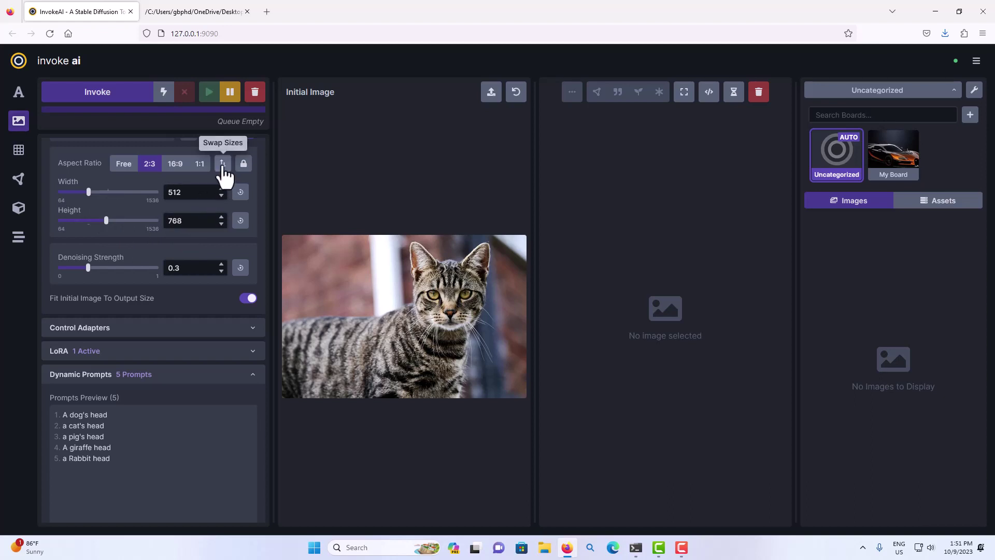
pyautogui.click(223, 165)
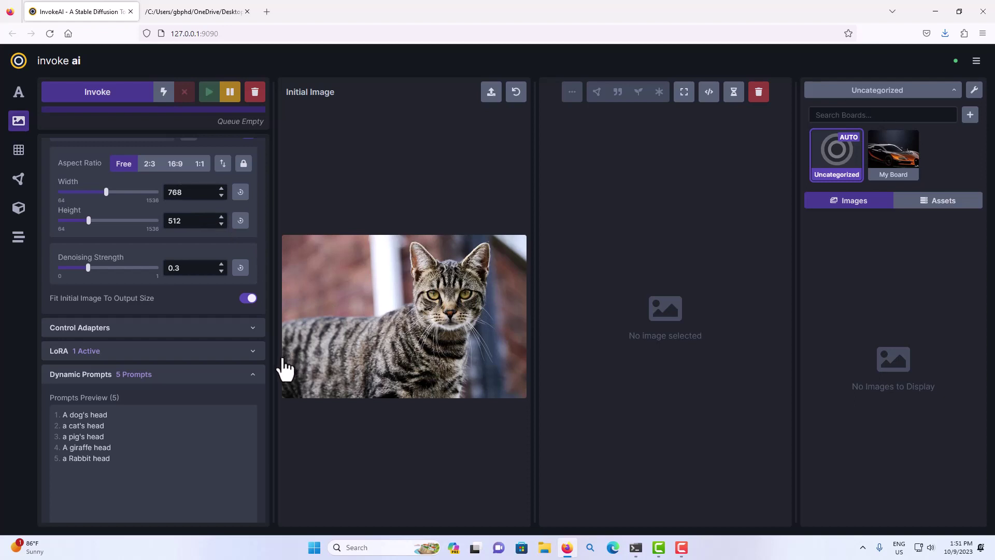
# - Invoke the five-prompt batch of animal-head variants of the tabby cat
pyautogui.click(97, 97)
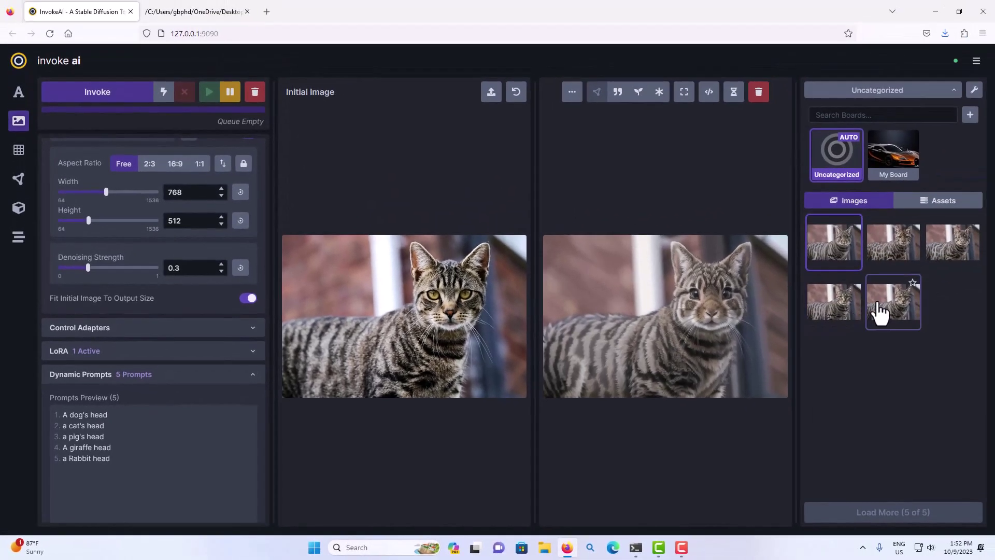
# - Inspect each generated variant in the gallery, including the pig, giraffe and rabbit heads
pyautogui.click(880, 311)
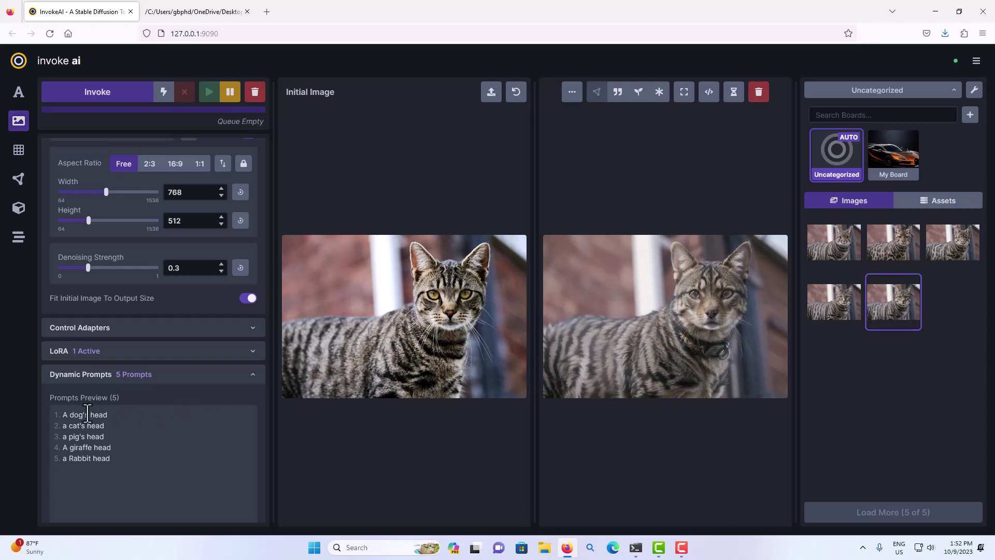
pyautogui.click(837, 316)
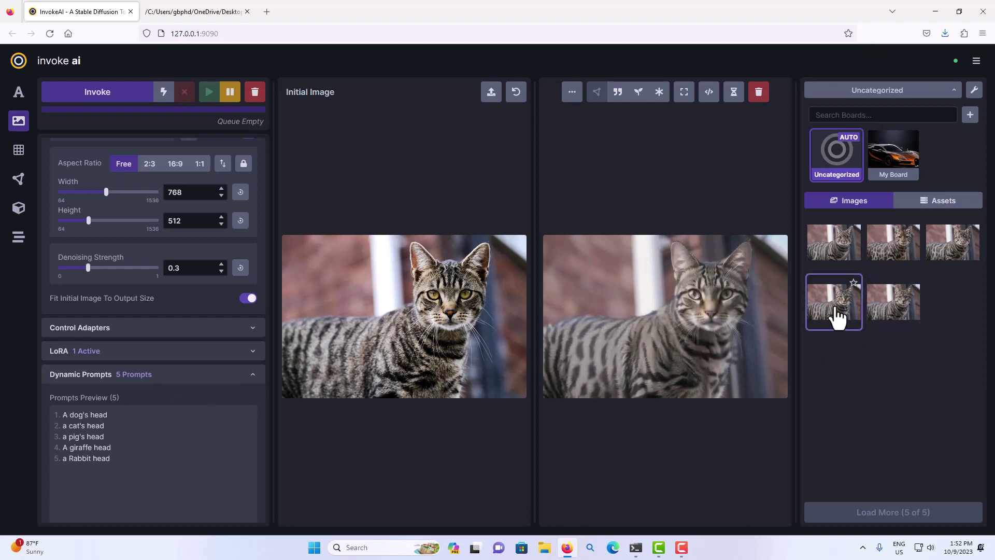
pyautogui.click(935, 264)
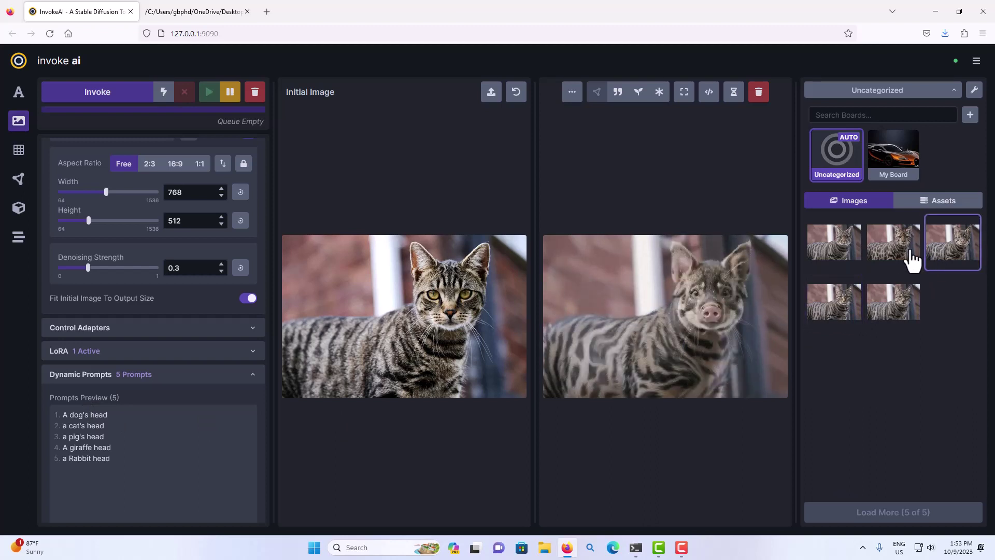
pyautogui.click(887, 257)
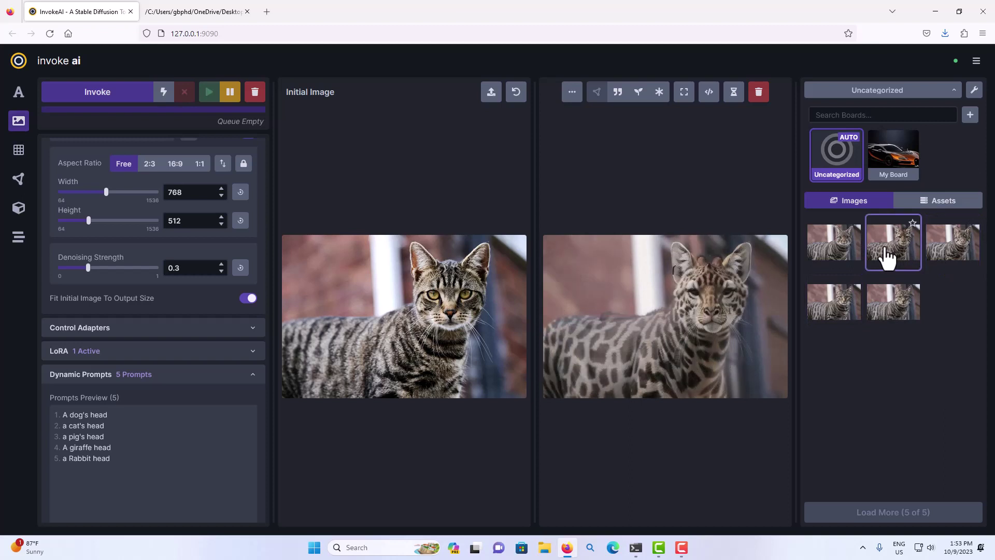
pyautogui.click(840, 254)
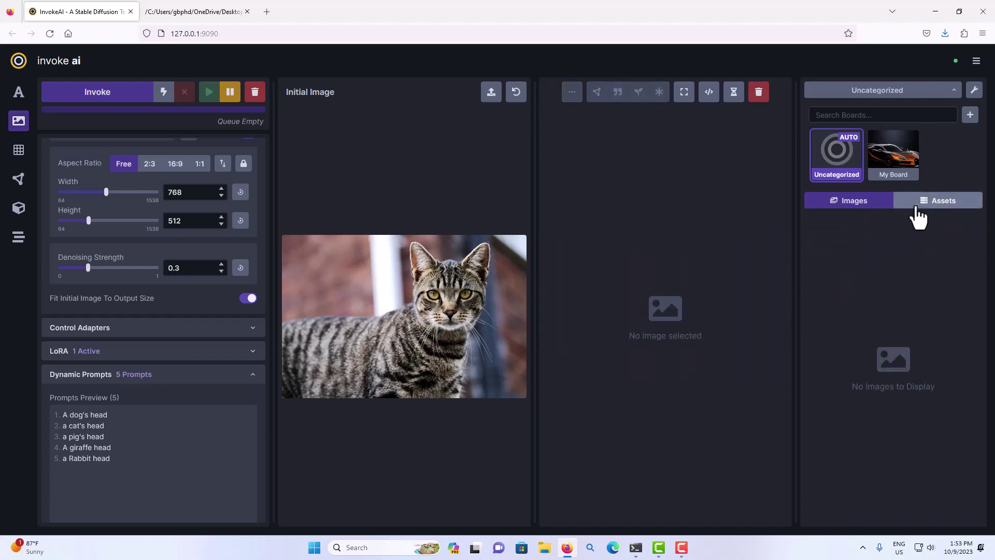
# - Set the uploaded sphynx cat as the initial image, preview it, and disable fit-to-output-size
pyautogui.click(916, 208)
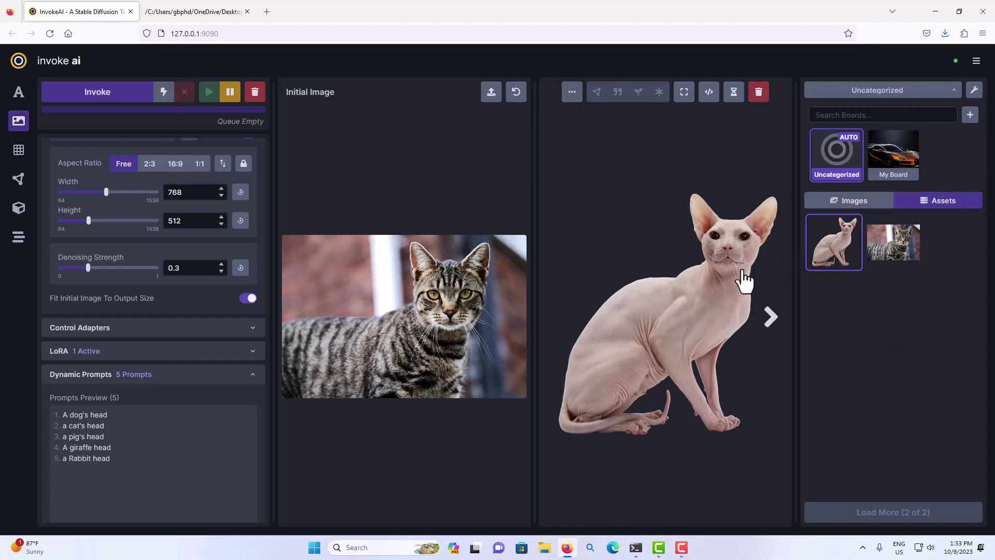
pyautogui.moveTo(744, 280); pyautogui.dragTo(424, 309)
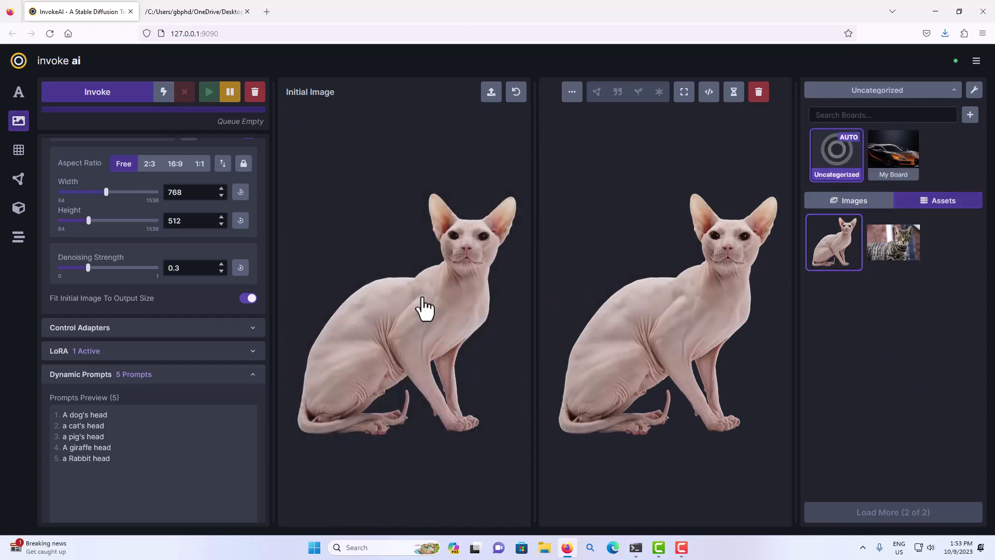
pyautogui.rightClick(422, 300)
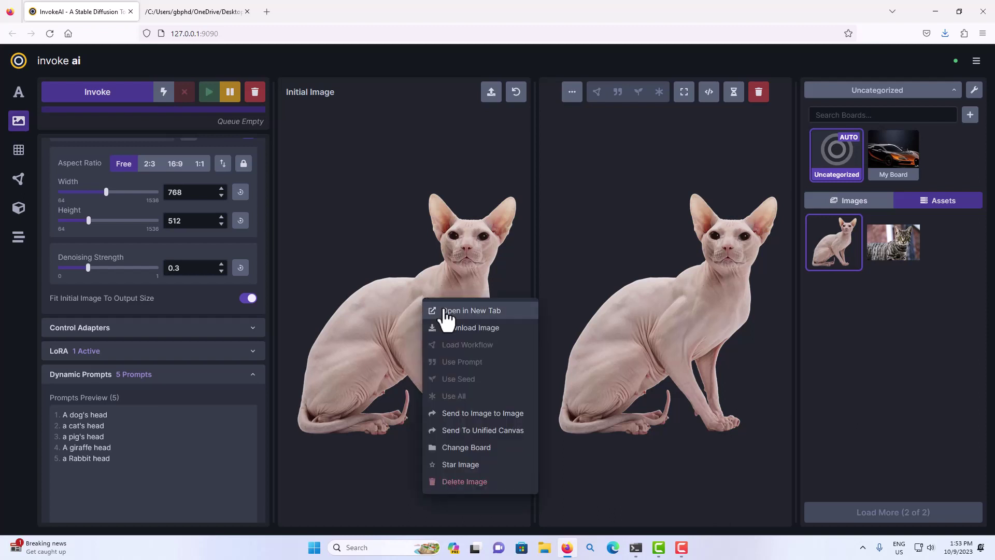
pyautogui.click(441, 310)
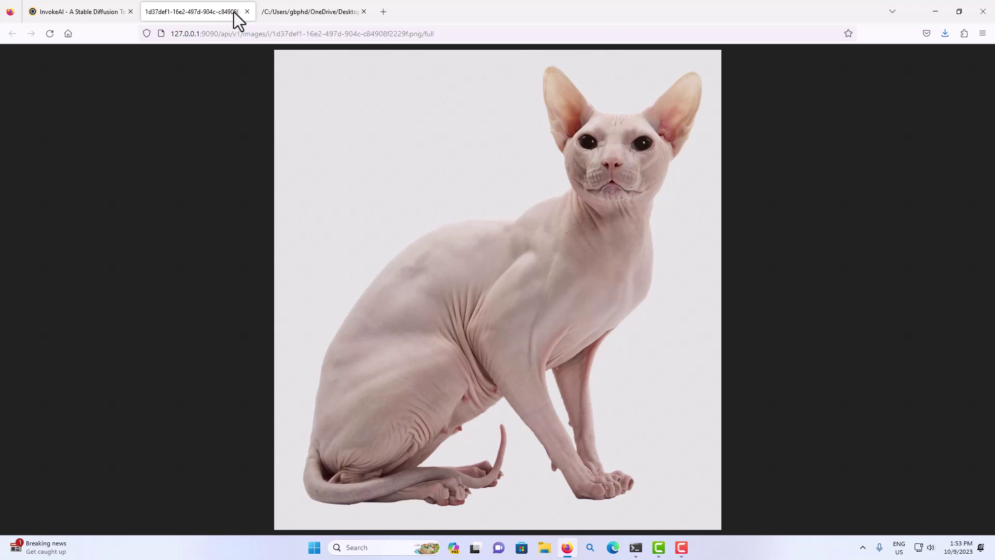
pyautogui.click(247, 12)
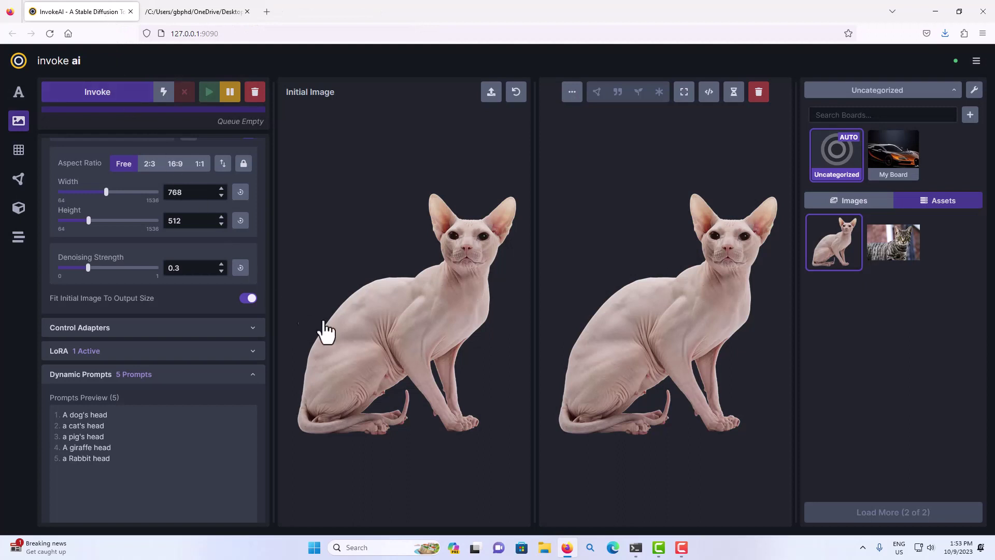
pyautogui.click(242, 301)
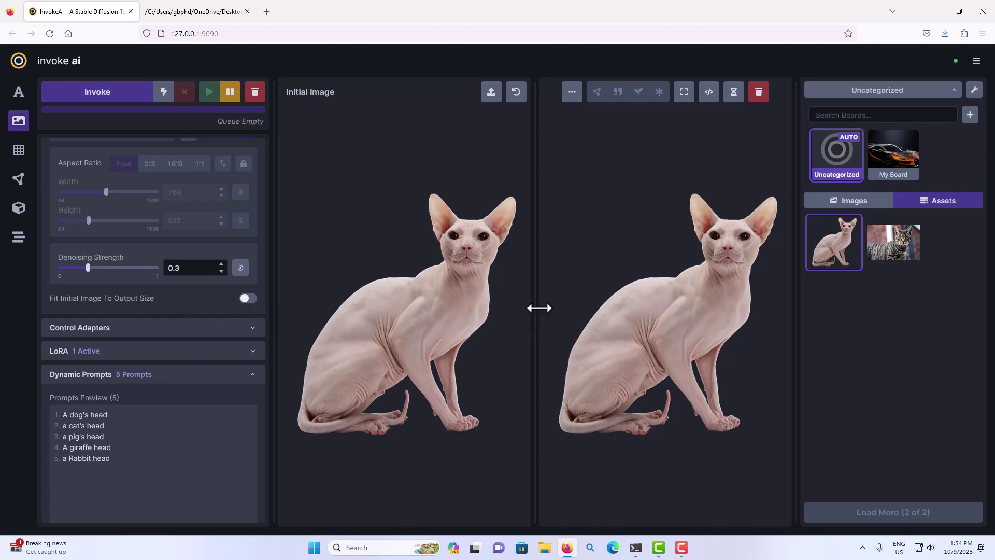
# - Queue the five-prompt sphynx batch and show the generated images in the gallery
pyautogui.click(130, 99)
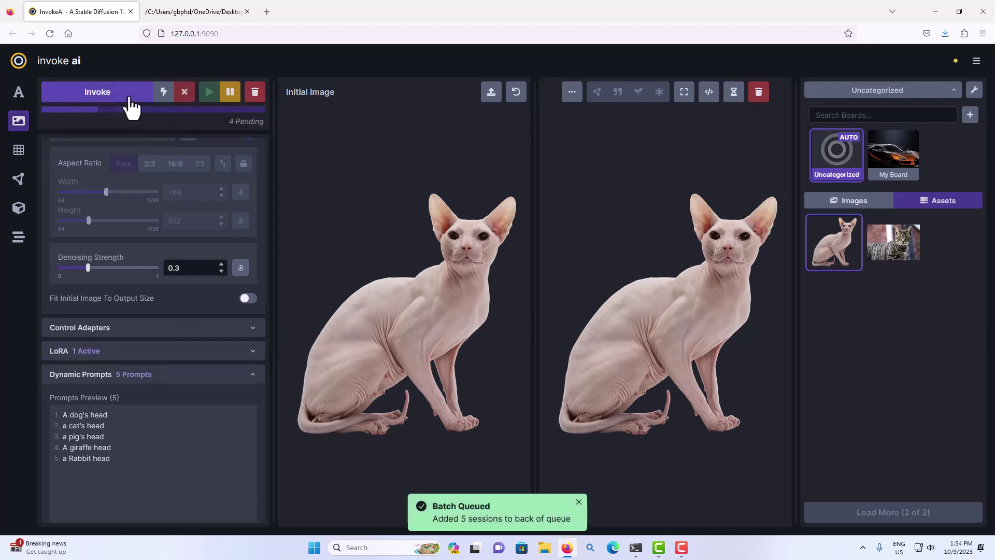
pyautogui.click(846, 203)
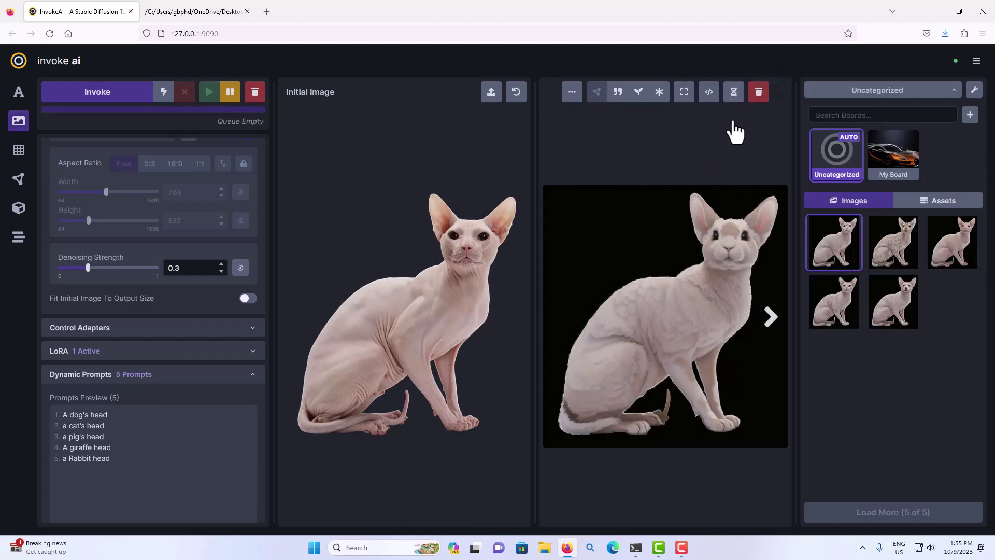
pyautogui.click(735, 94)
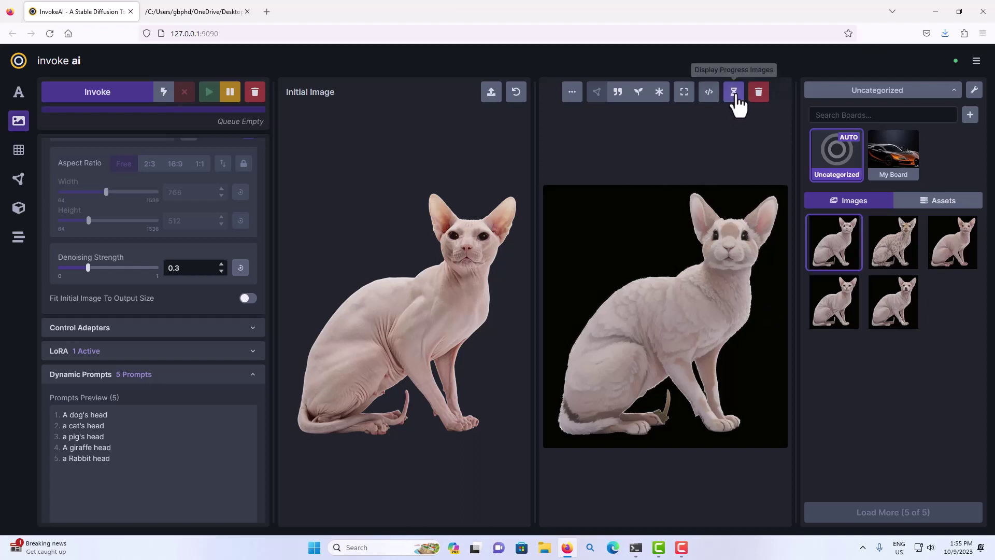
pyautogui.click(136, 99)
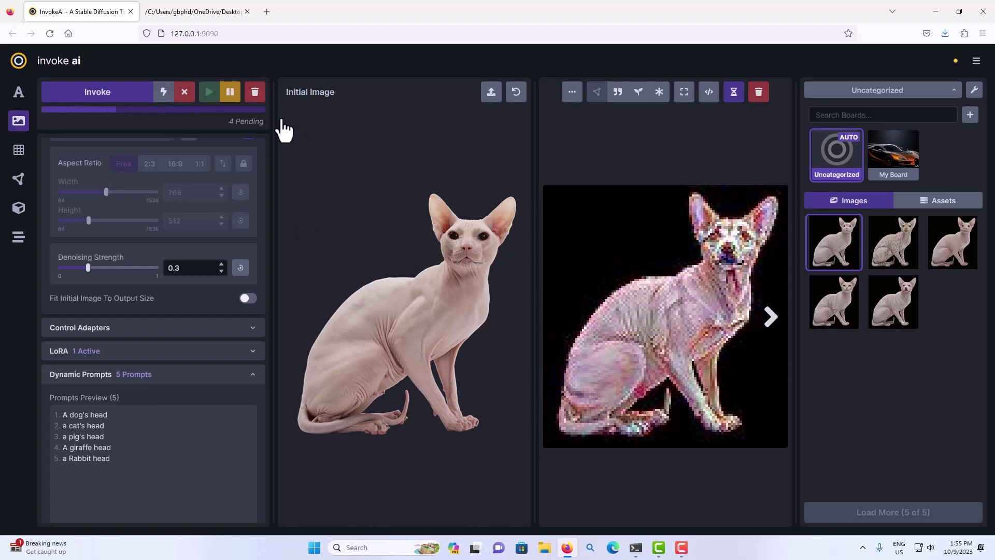
pyautogui.click(255, 94)
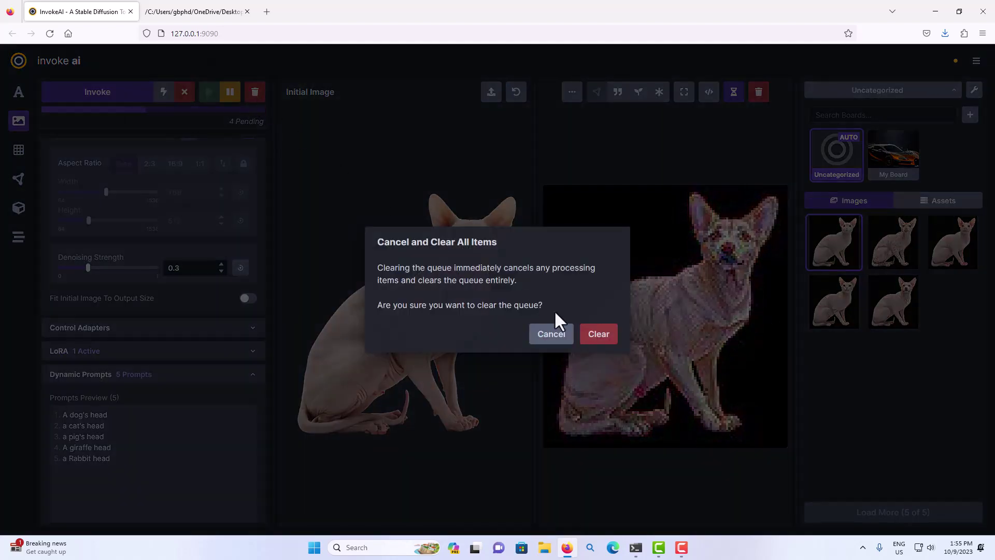
pyautogui.click(600, 336)
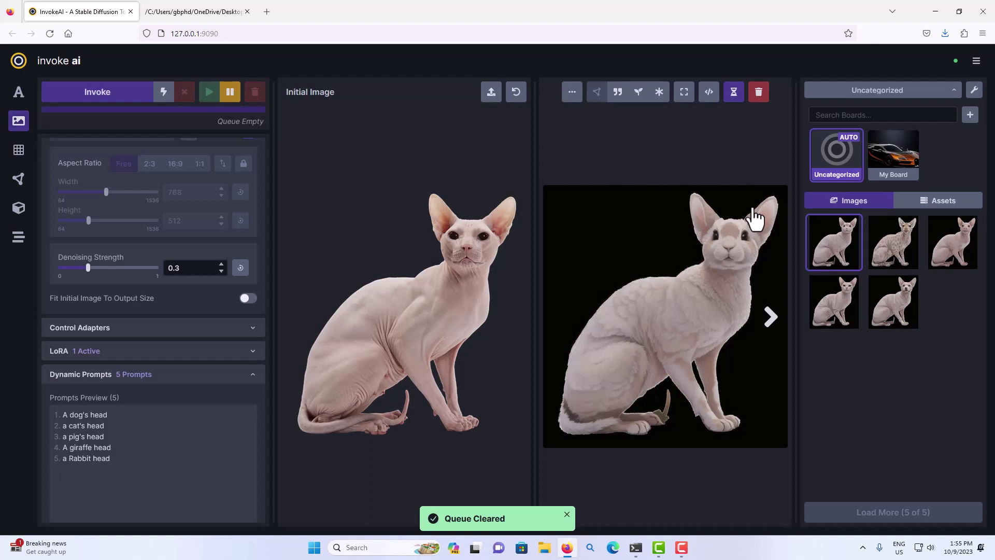
pyautogui.click(734, 99)
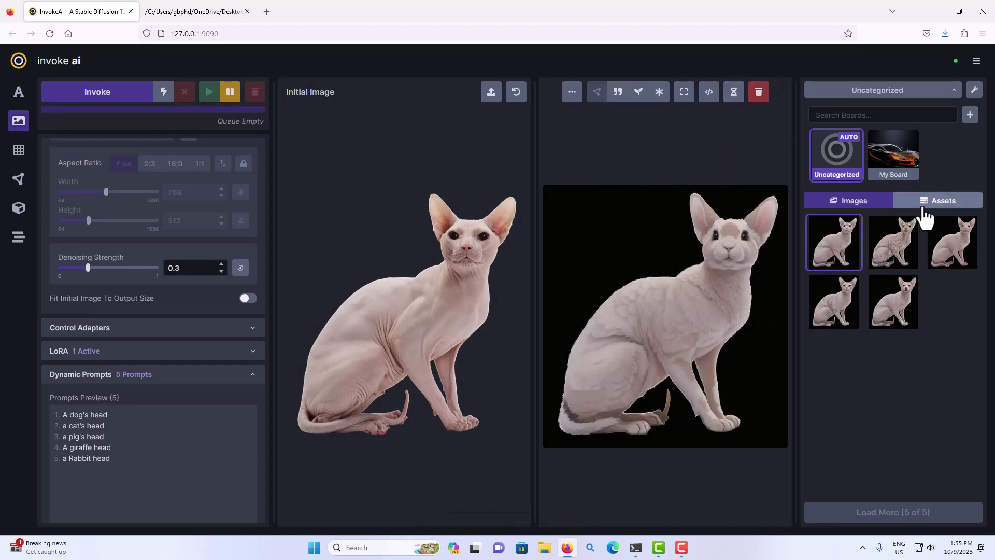
# - Delete the sphynx variants, set the tabby cat as initial image with fit enabled, and invoke
pyautogui.press('Delete')
pyautogui.press('Delete')
pyautogui.press('Delete')
pyautogui.press('Delete')
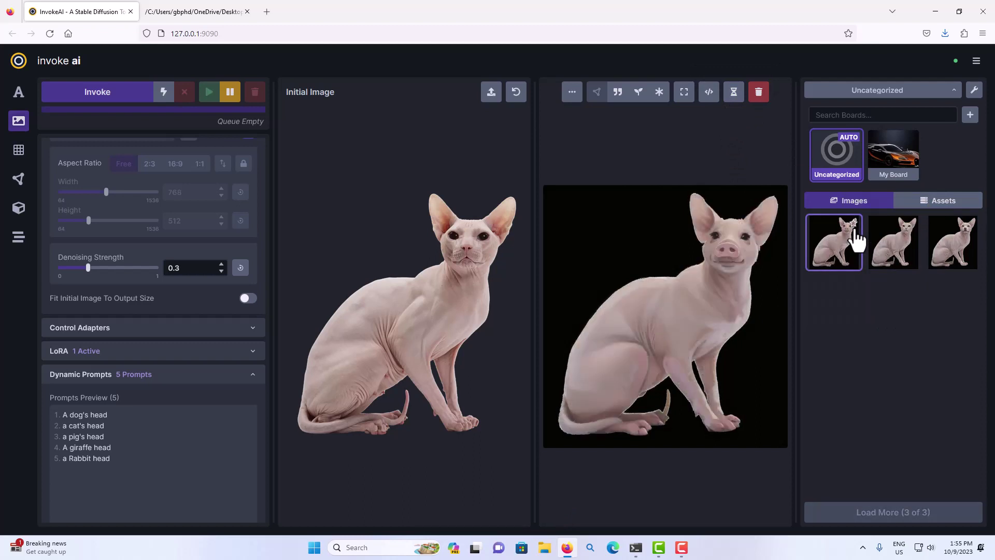
pyautogui.press('Delete')
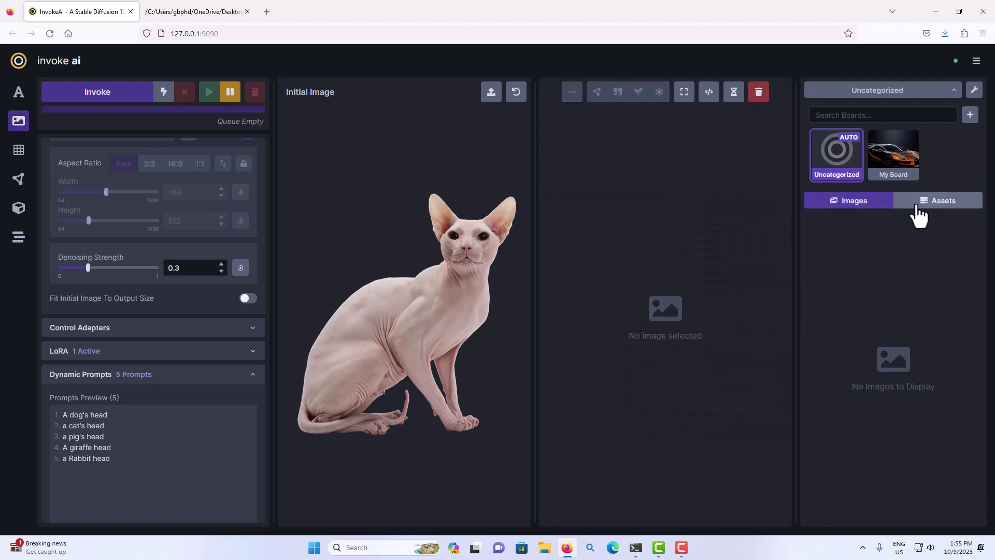
pyautogui.click(920, 215)
pyautogui.click(907, 244)
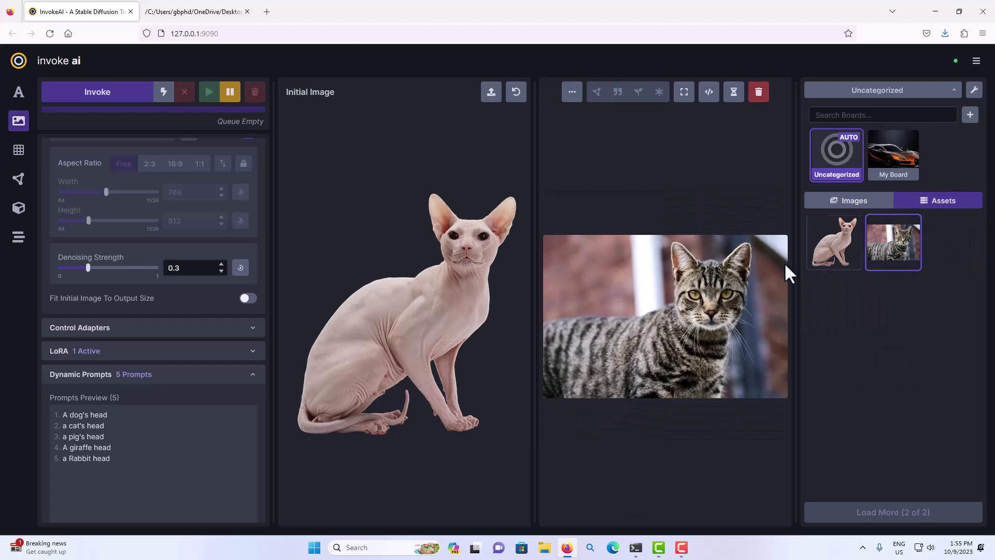
pyautogui.moveTo(722, 285); pyautogui.dragTo(373, 321)
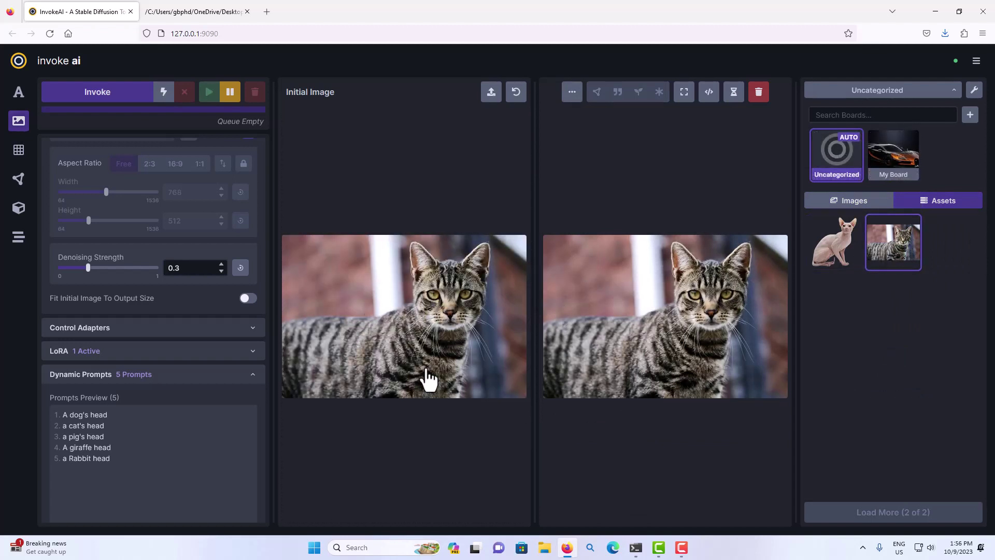
pyautogui.click(248, 299)
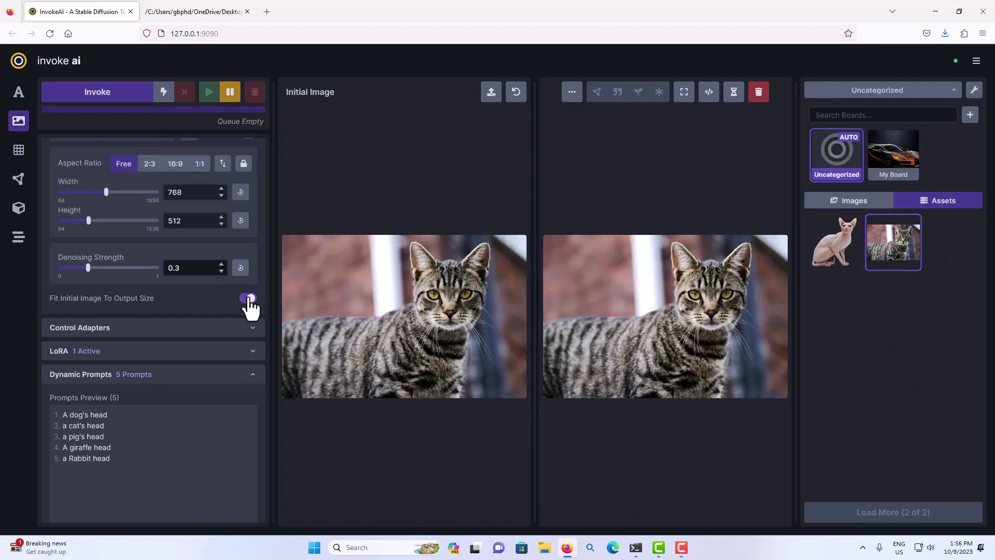
pyautogui.click(109, 98)
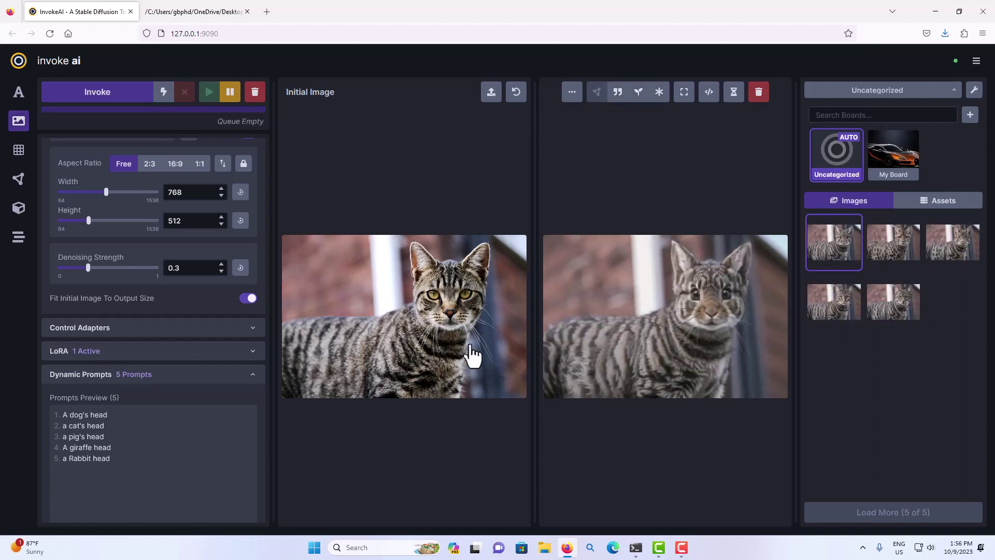
# - Open the rabbit-headed tabby output image full-size in a new browser tab
pyautogui.rightClick(606, 327)
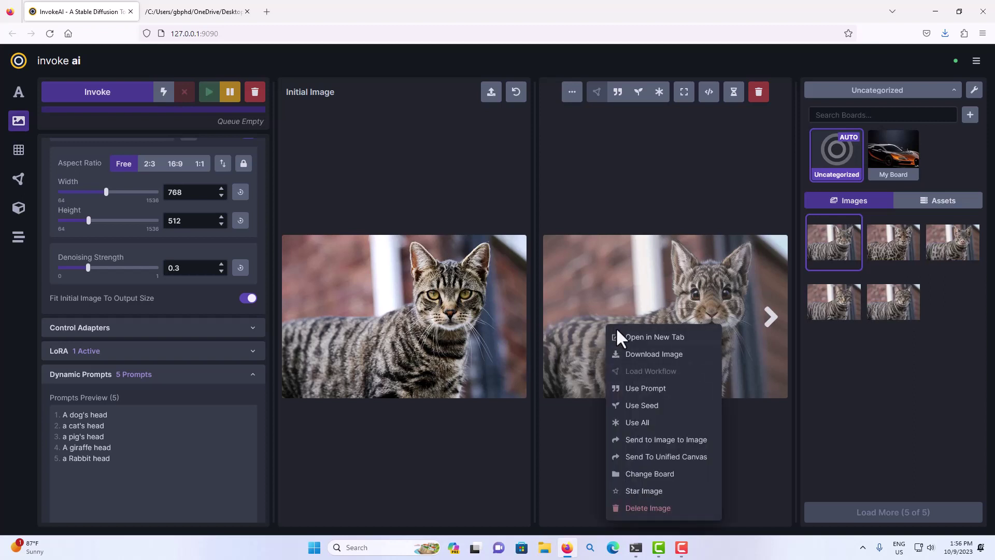
pyautogui.click(620, 338)
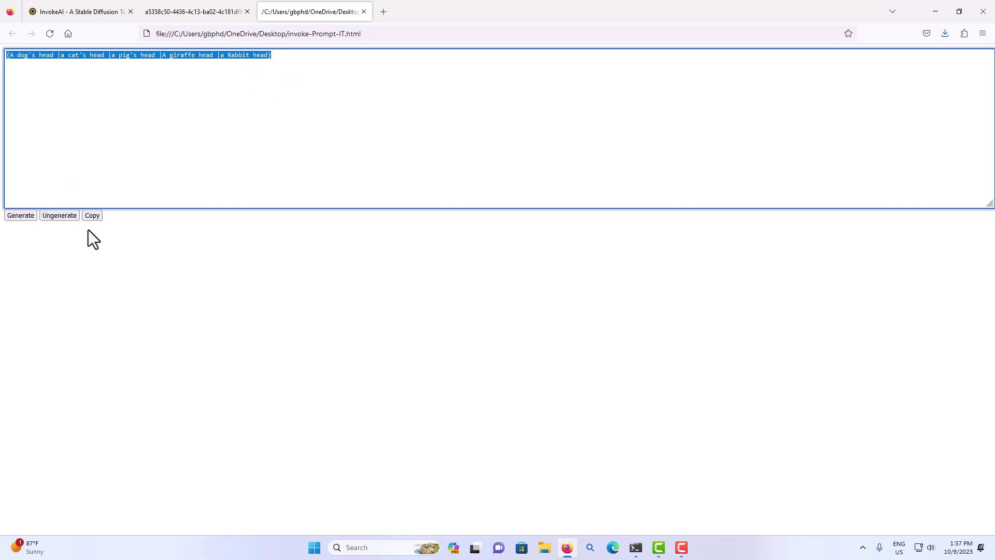
# - Rewrap the Prompt-IT animal heads as braced alternatives, then view the full-size rabbit-headed tabby image
pyautogui.click(282, 54)
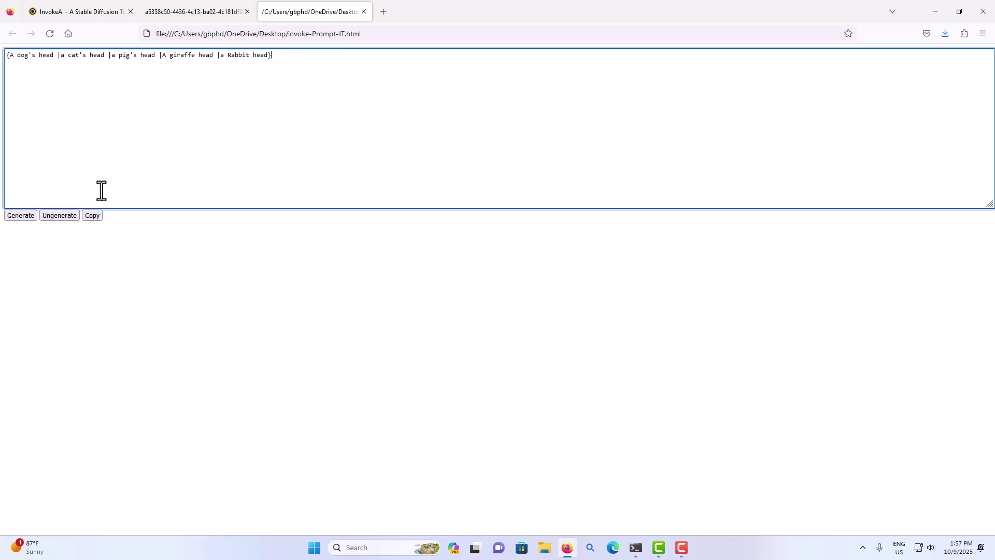
pyautogui.click(58, 216)
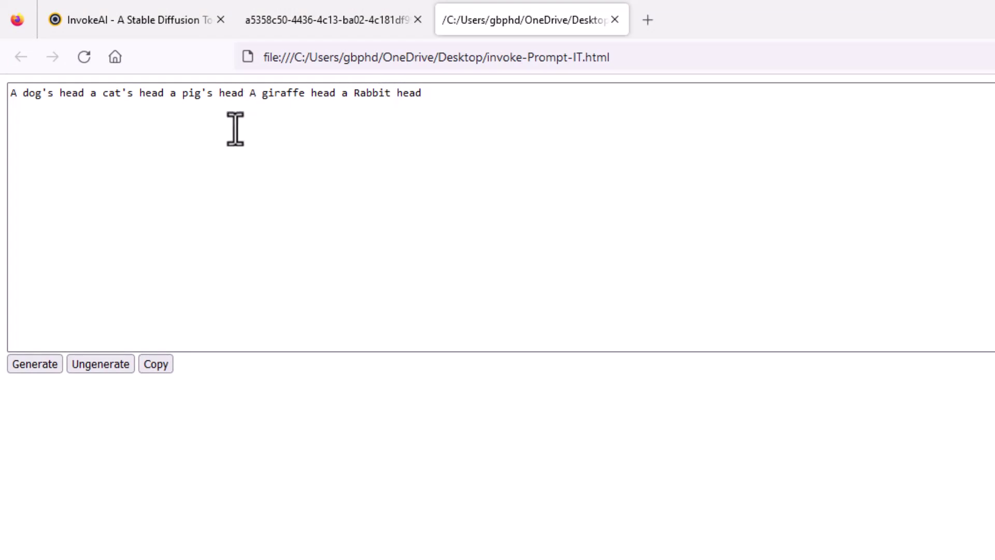
pyautogui.click(22, 367)
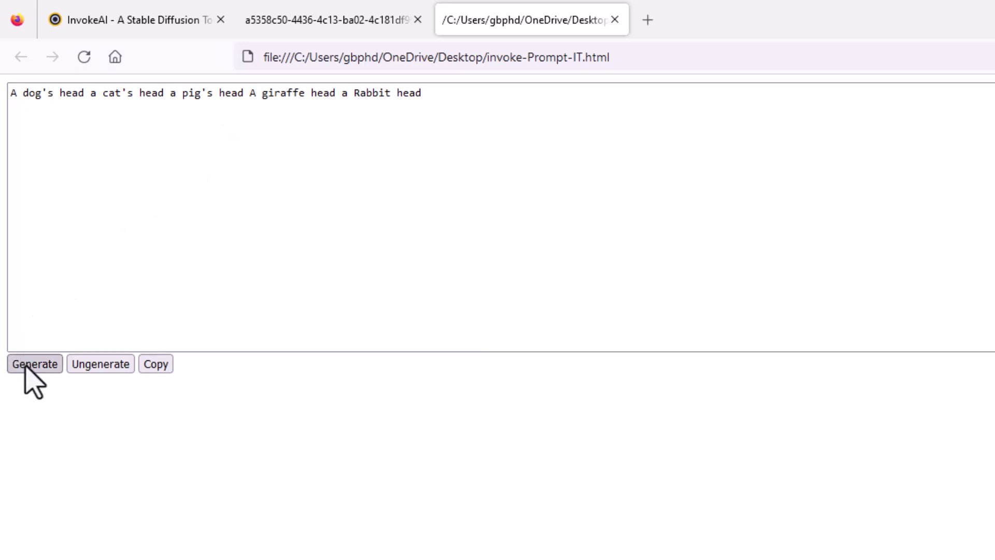
pyautogui.click(25, 367)
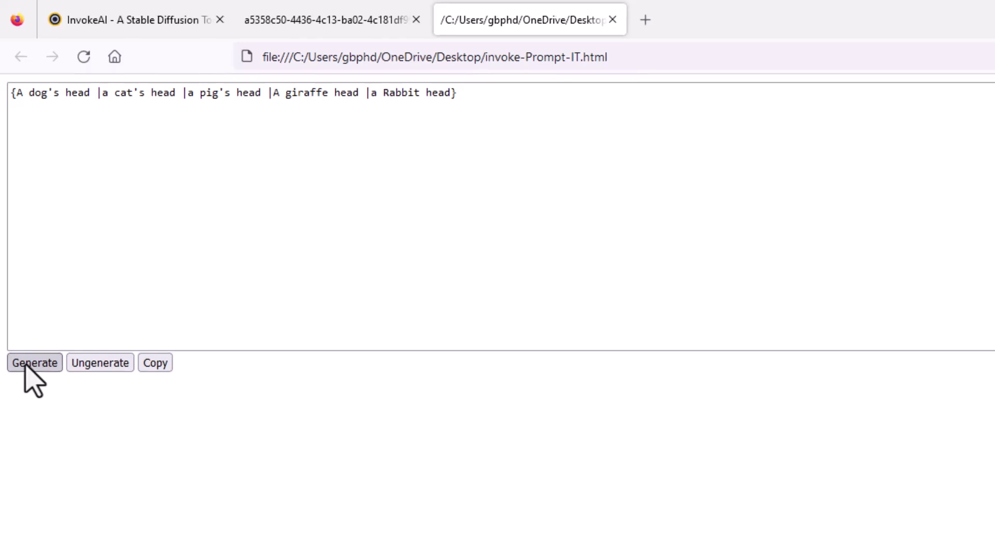
pyautogui.click(92, 23)
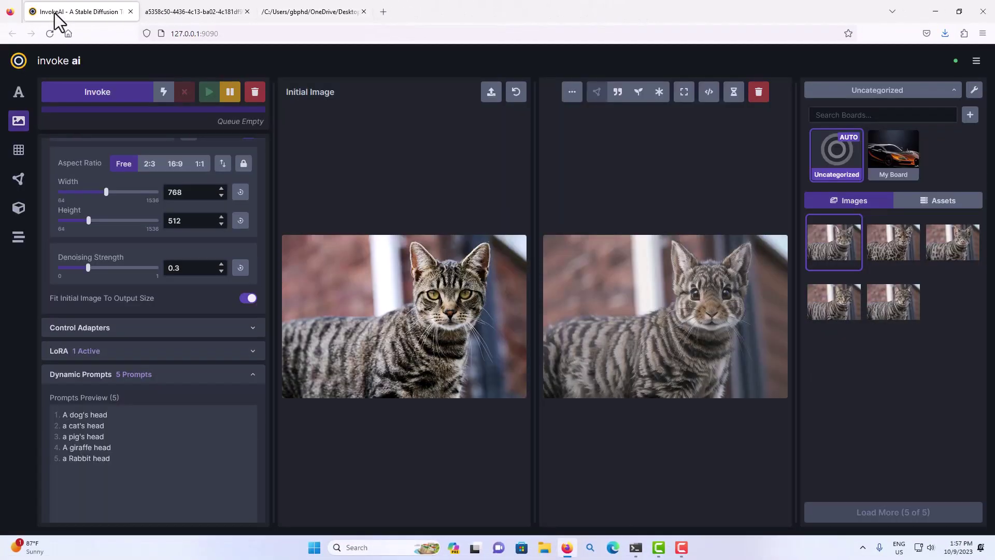
pyautogui.click(183, 9)
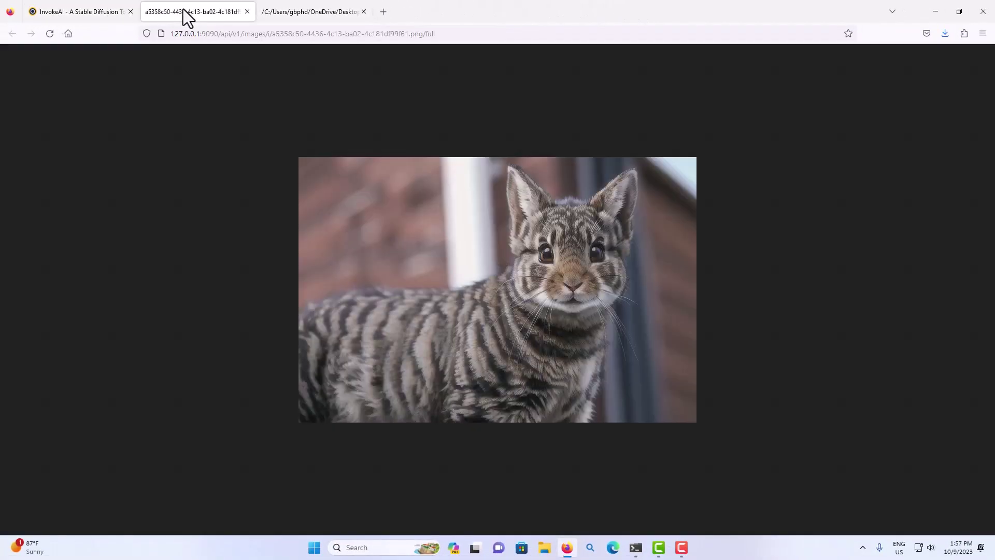